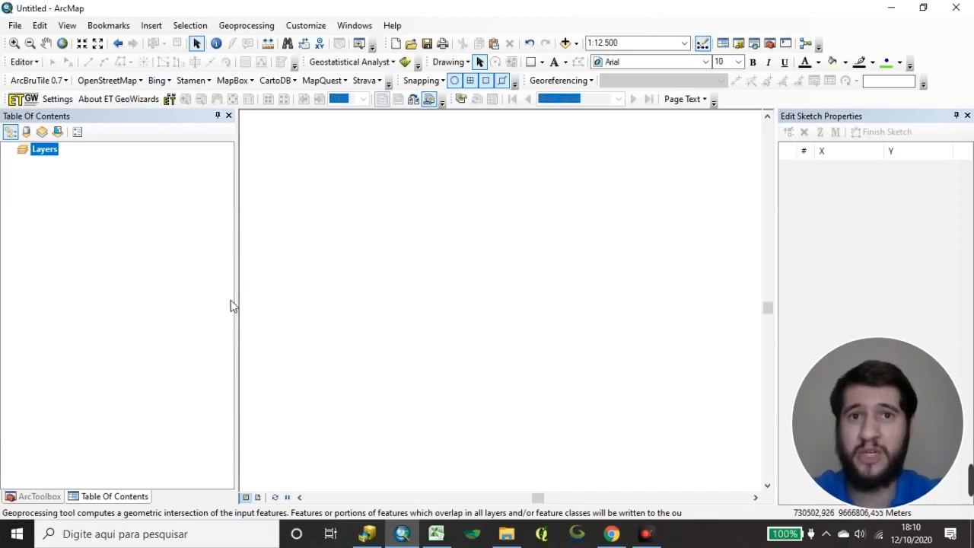
Add the Municipios2017.shp and uso_do_solo.shp shapefiles from ArcCatalog to the ArcMap layers.
left_click(367, 534)
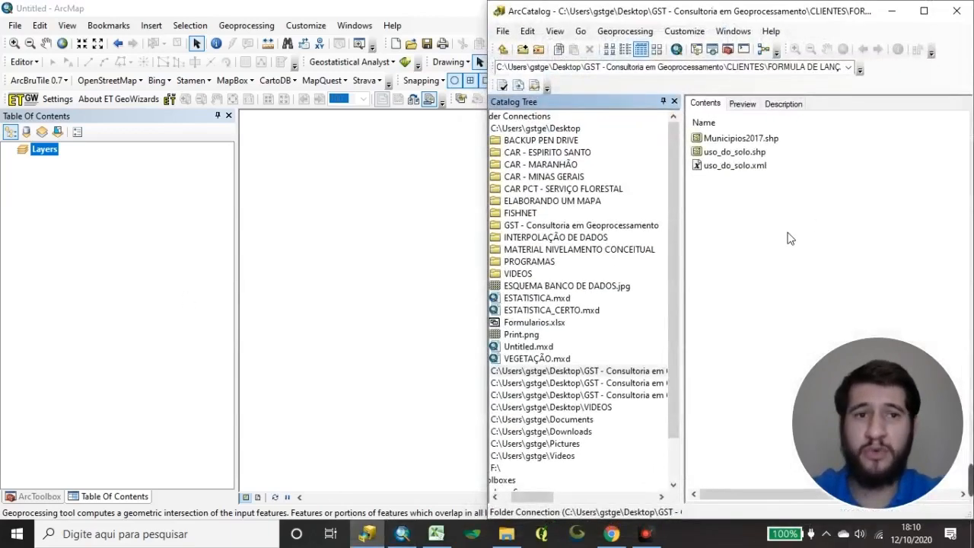
left_click(744, 140)
left_click(738, 154, "shift")
mouse_move(738, 156)
left_mouse_down()
mouse_move(33, 206)
mouse_move(69, 198)
left_mouse_up()
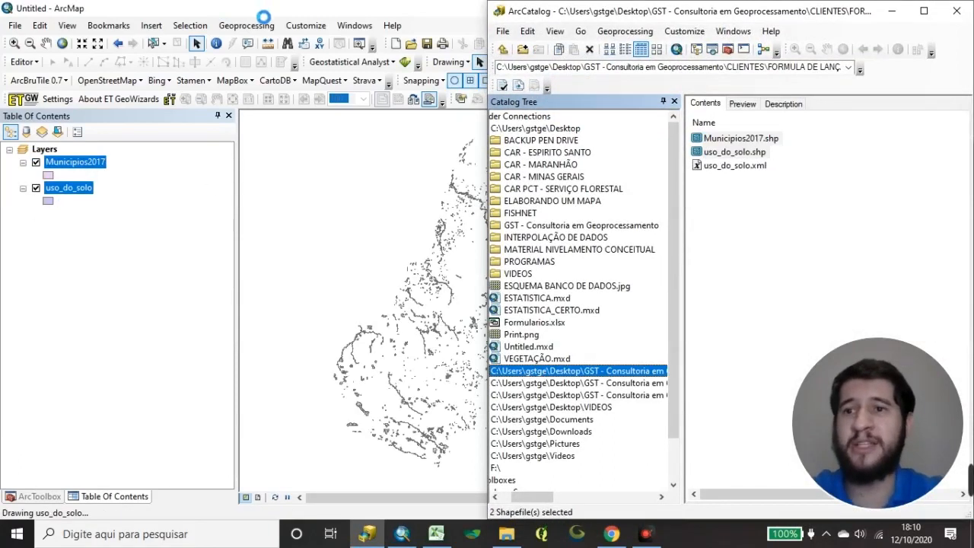
left_click(259, 15)
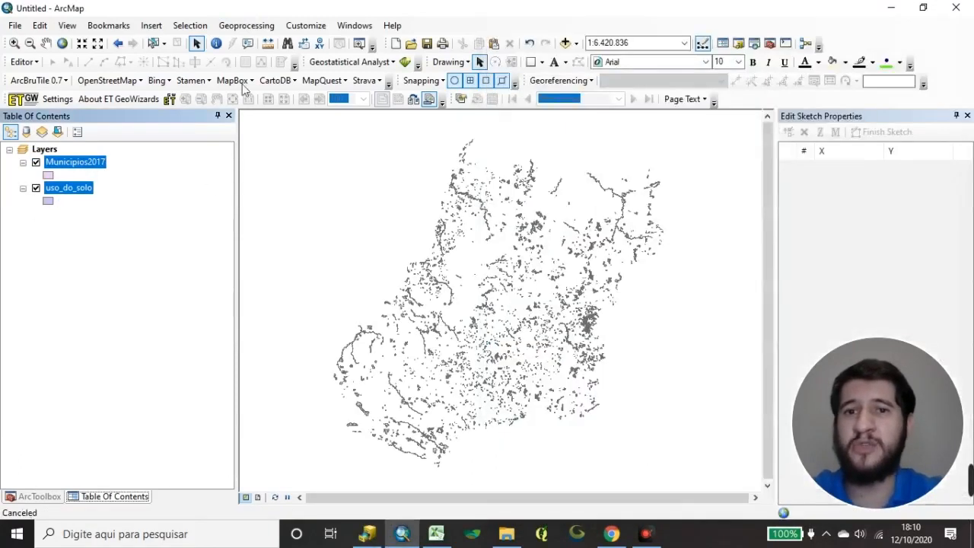
left_click(205, 271)
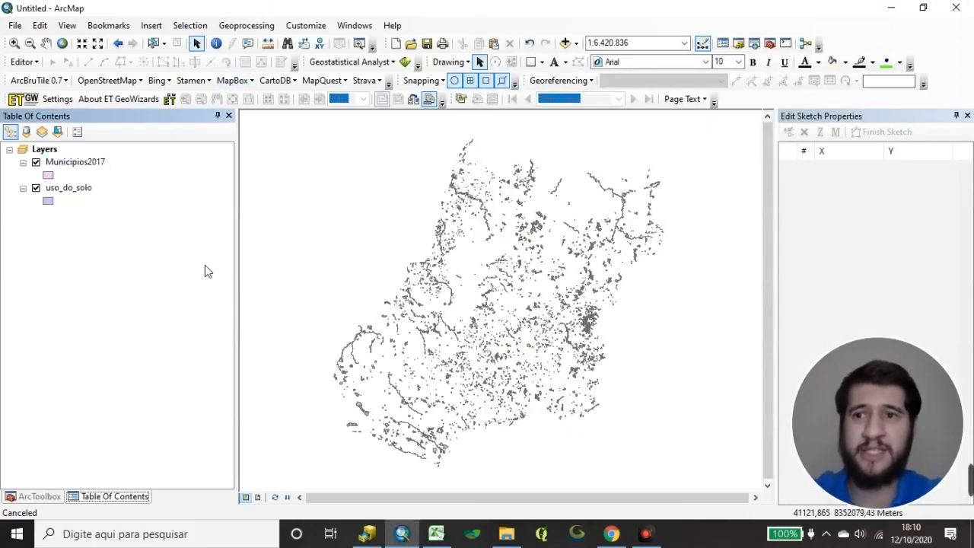
Move the Municipios2017 layer below uso_do_solo in the layer order.
left_click(101, 165)
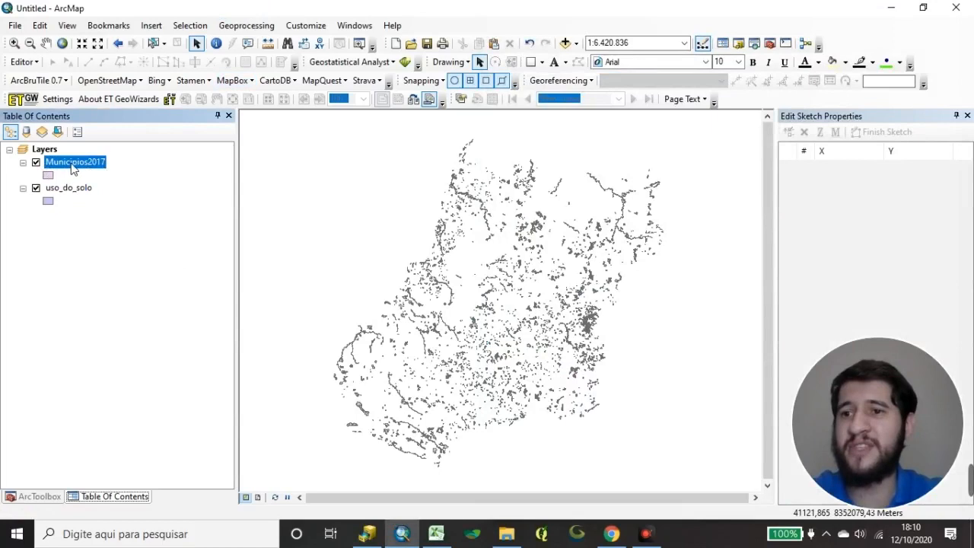
key("Down")
left_click_drag(76, 162, 89, 204)
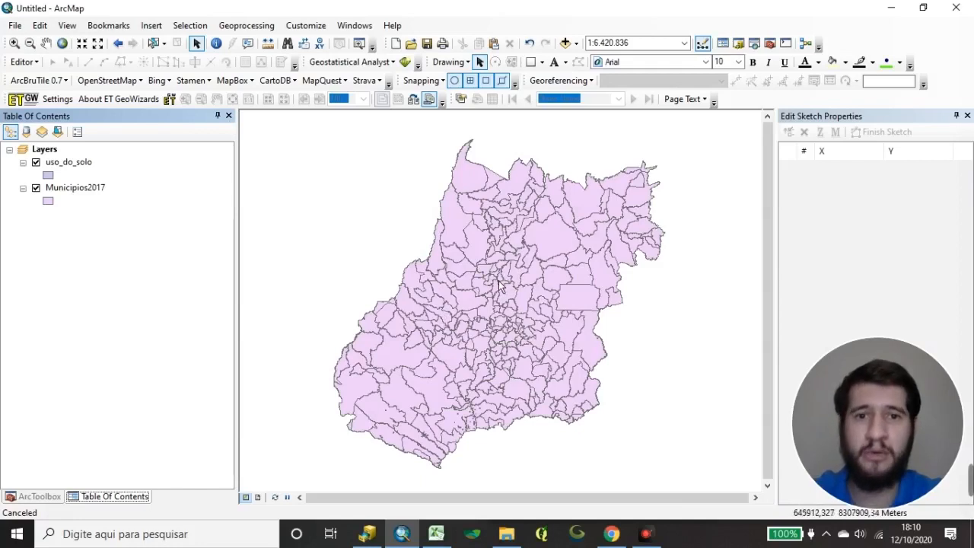
Open the uso_do_solo attribute table and examine its columns through to AREA_KM2.
left_click(69, 164)
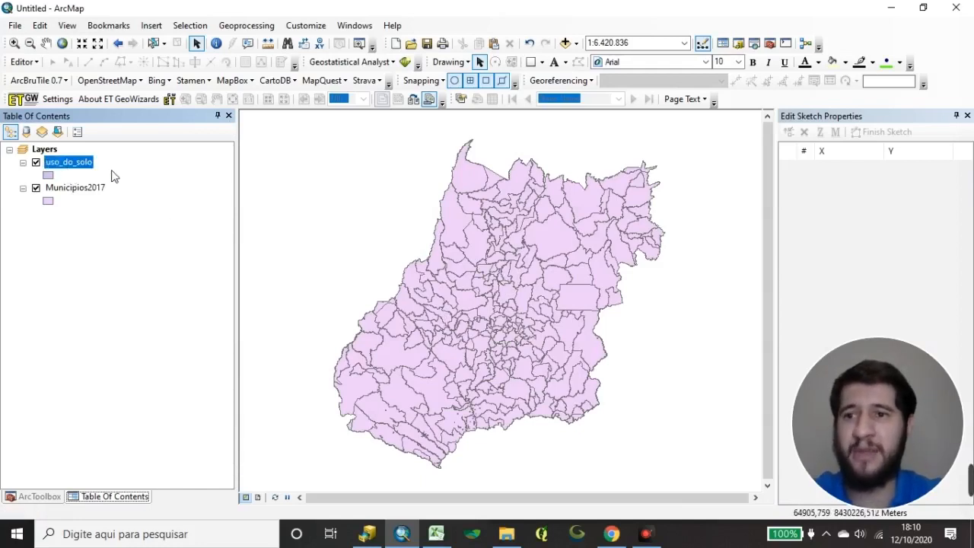
right_click(95, 161)
left_click(130, 202)
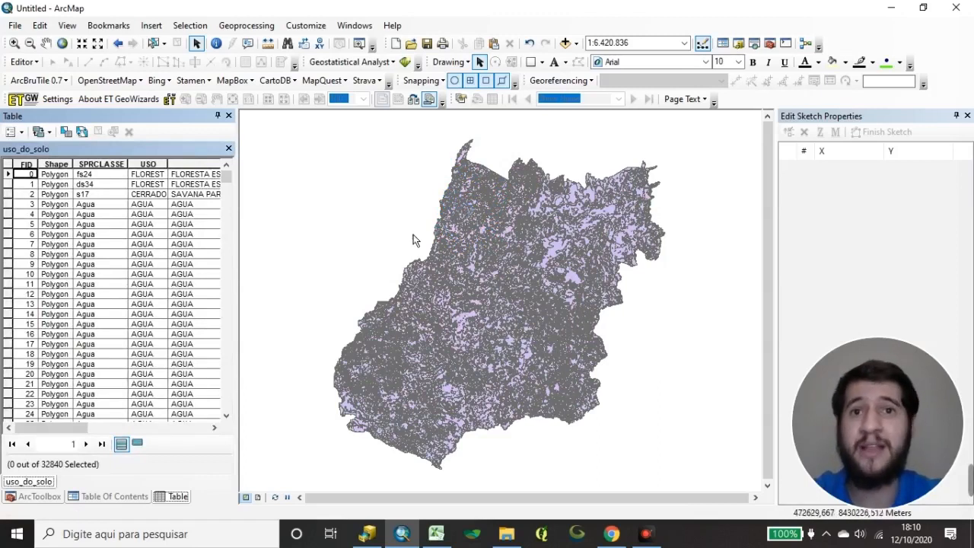
left_click_drag(47, 428, 182, 438)
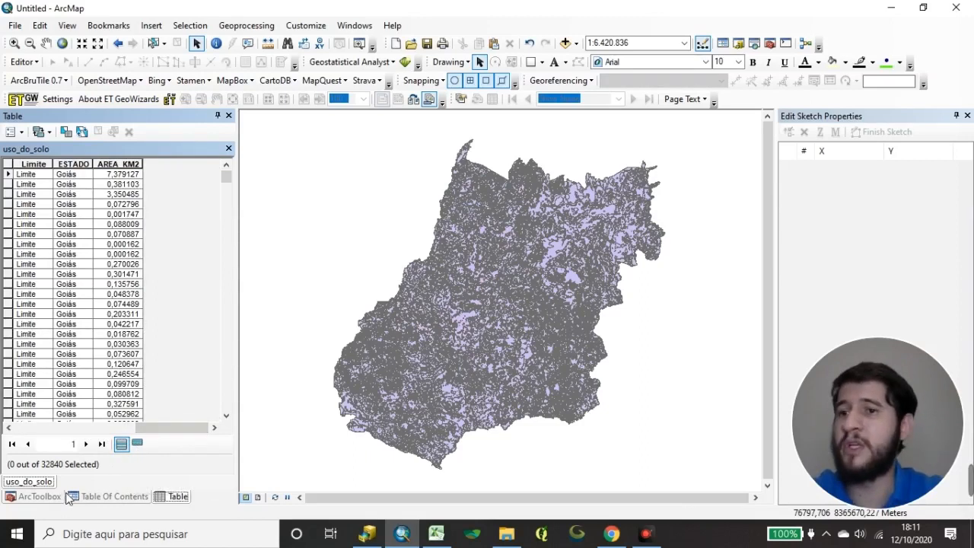
Open the Intersect overlay tool and add Municipios2017 and uso_do_solo as its input features.
left_click(42, 499)
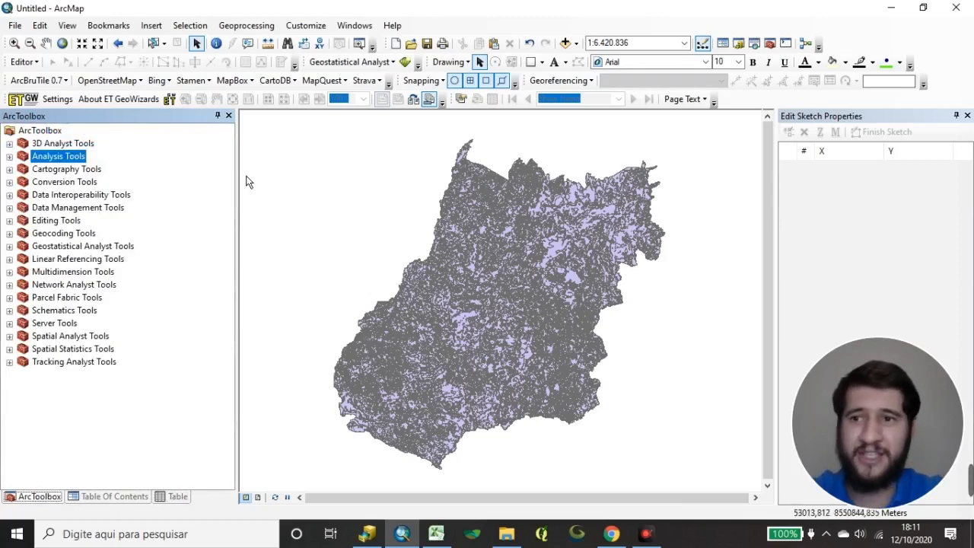
left_click(9, 156)
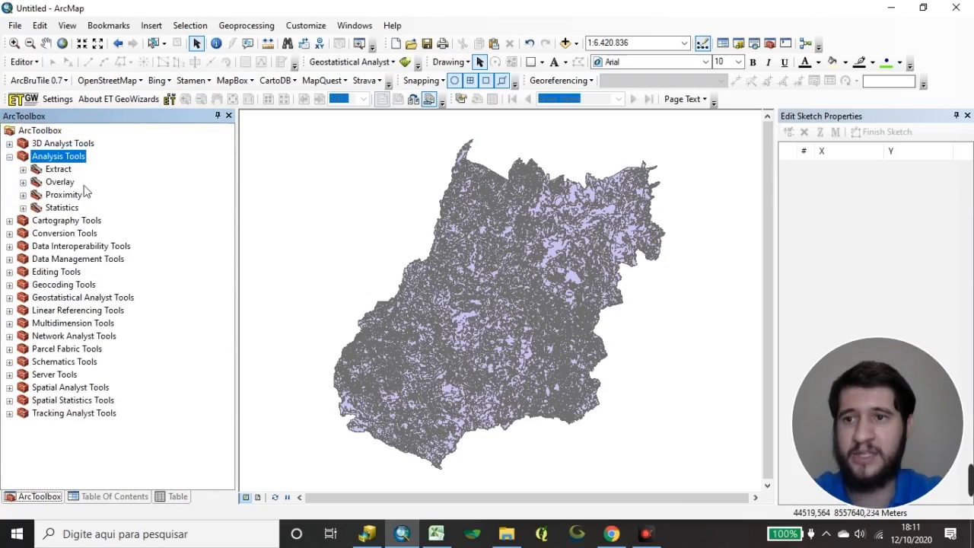
left_click(22, 182)
double_click(77, 222)
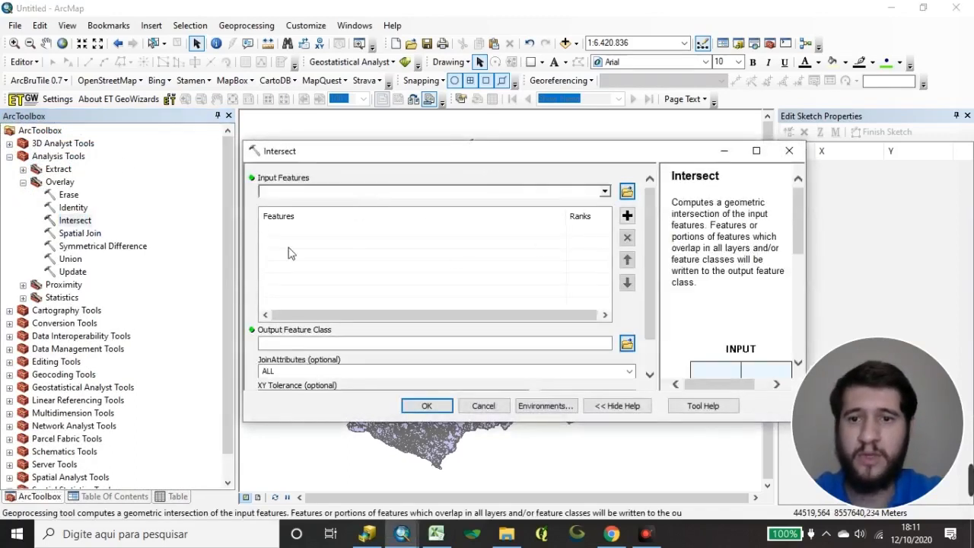
left_click(604, 193)
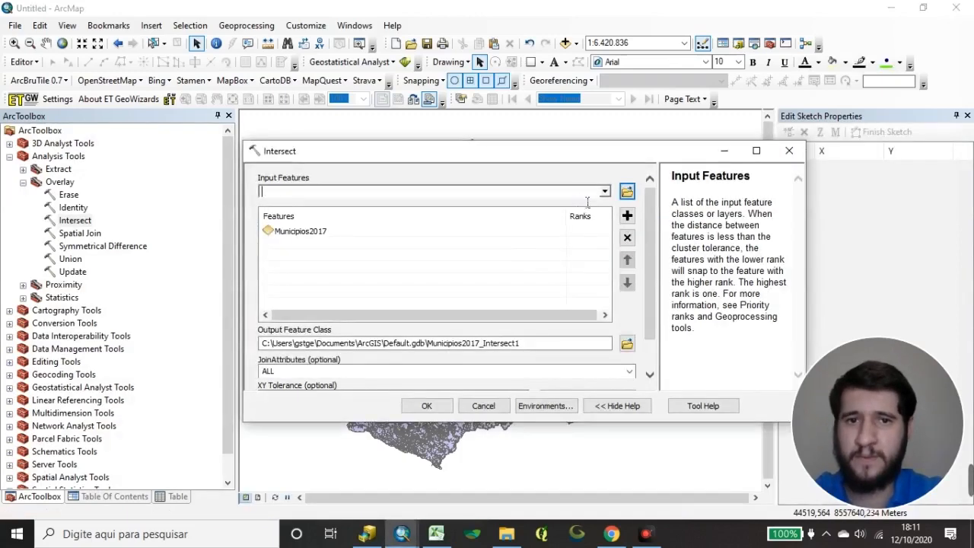
left_click(605, 192)
left_click(334, 203)
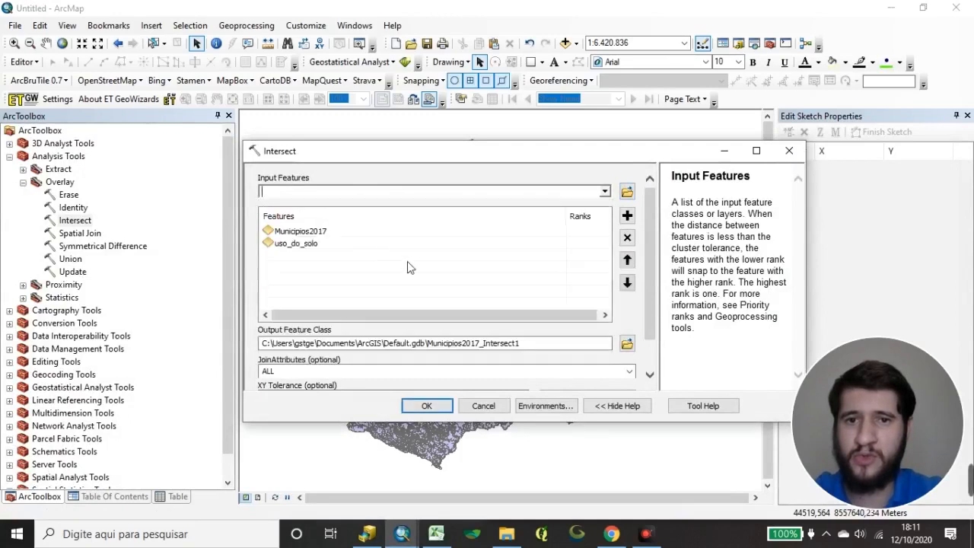
Examine the Intersect tool's output feature class, JoinAttributes options, XY tolerance and output type settings.
scroll(648, 215, "down", 2)
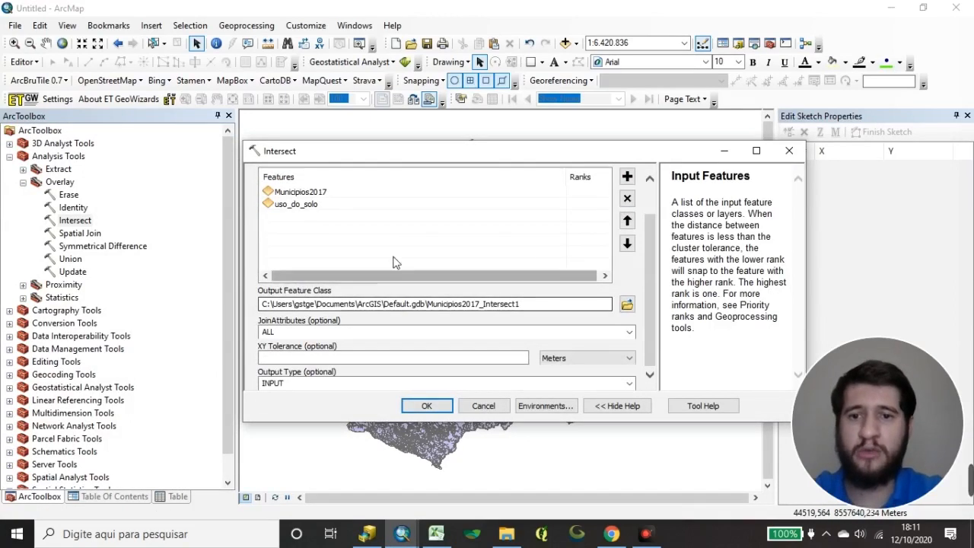
left_click(544, 306)
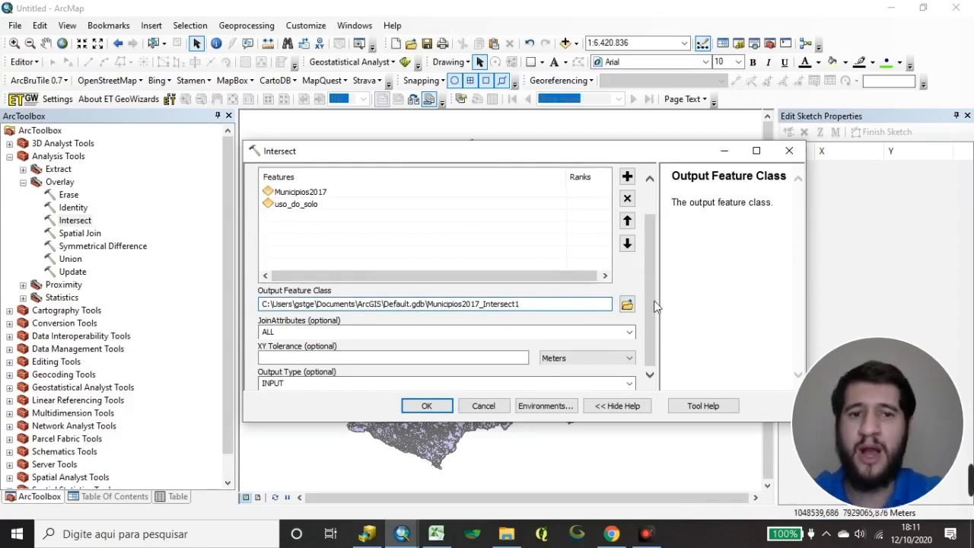
left_click(630, 336)
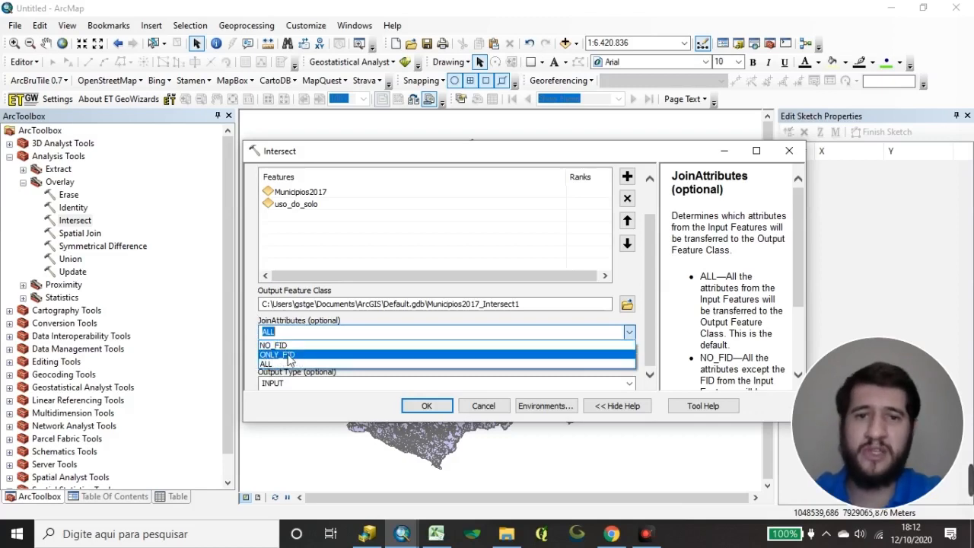
left_click(598, 326)
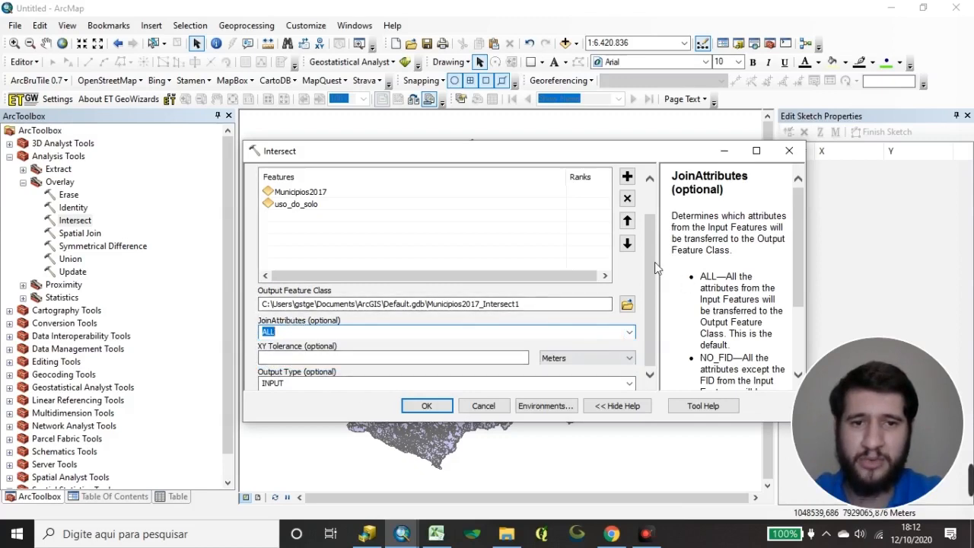
left_click(319, 358)
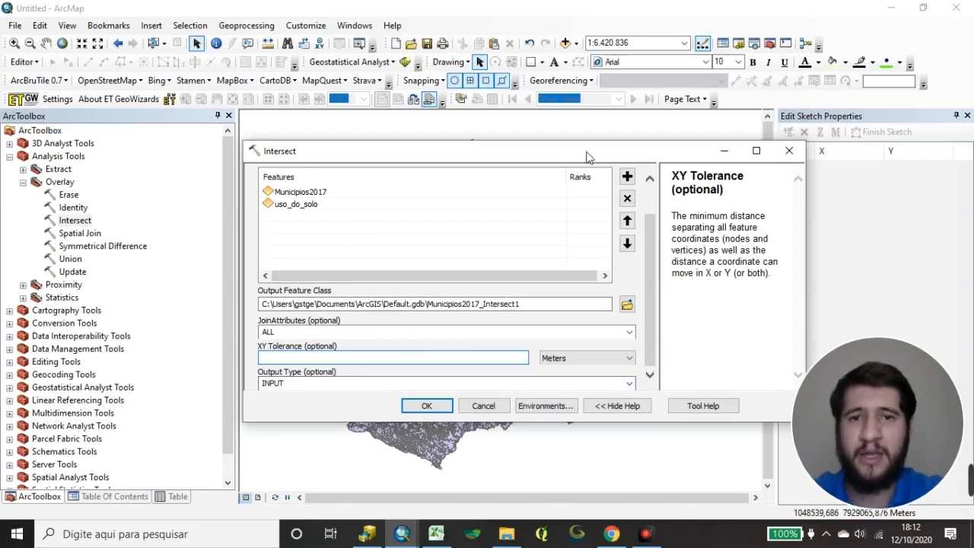
left_click_drag(592, 156, 523, 124)
left_click(556, 353)
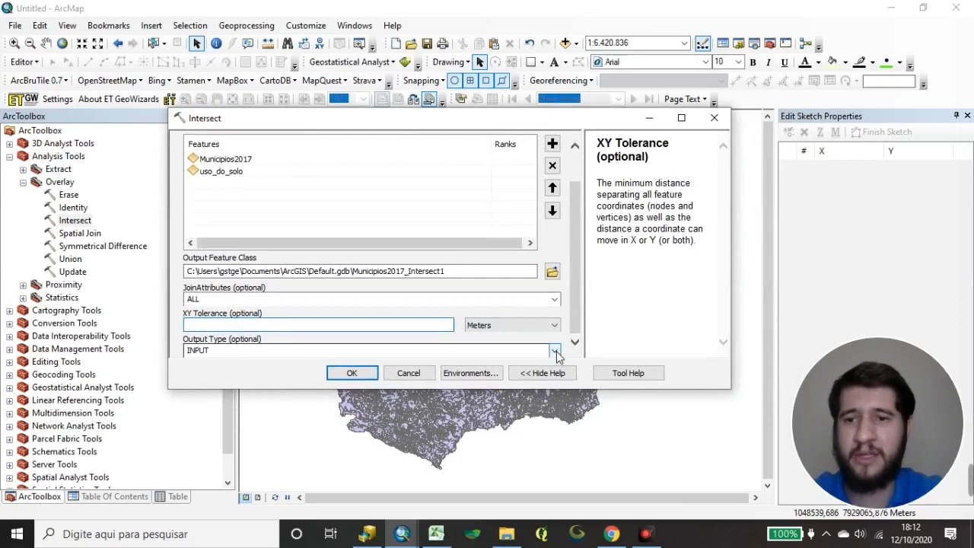
left_click(556, 352)
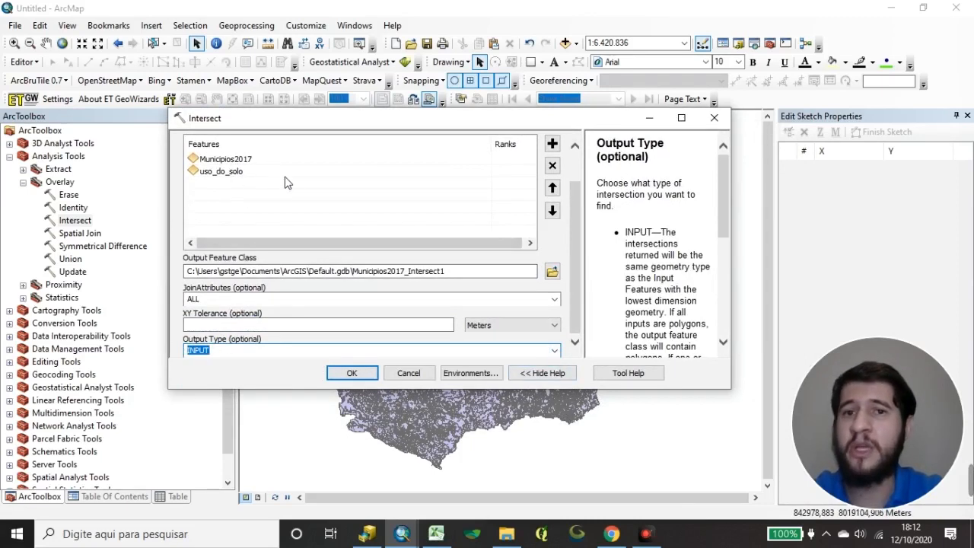
left_click_drag(570, 193, 578, 156)
left_click(280, 198)
left_click(273, 211)
left_click(277, 198)
left_click(274, 212)
left_click(280, 199)
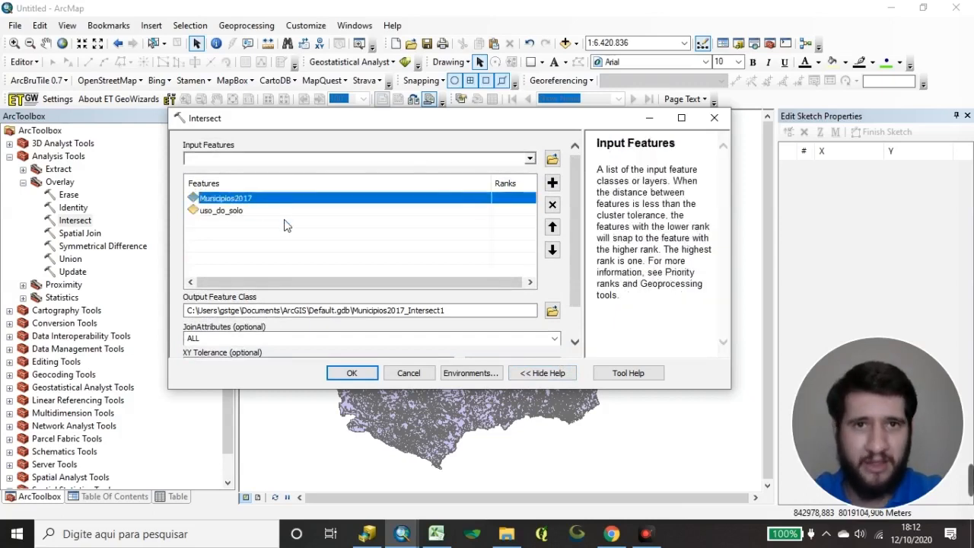
left_click(274, 211)
left_click(283, 210)
left_click(280, 198)
left_click(278, 210)
left_click(276, 199)
left_click(276, 211)
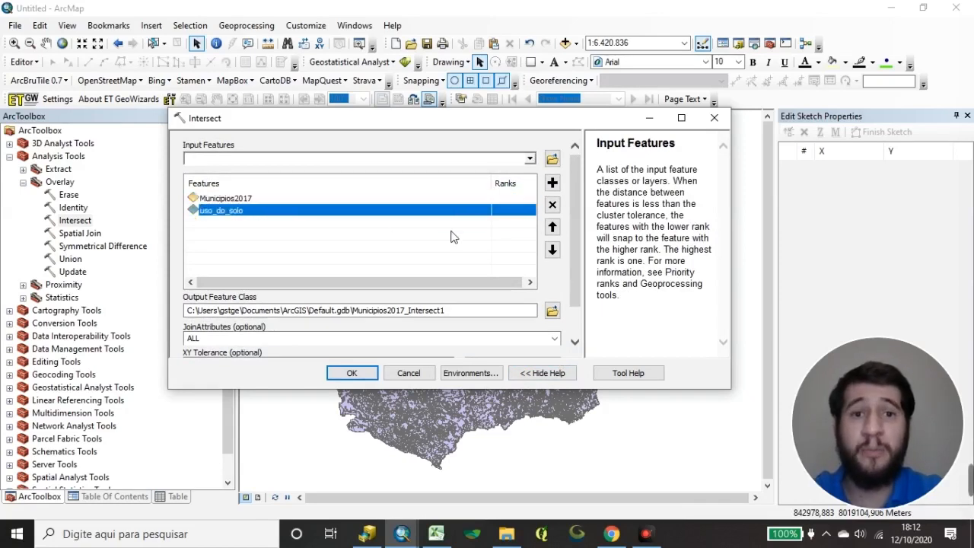
Review the Intersect output type choices and keep INPUT as the selected option.
scroll(570, 175, "down", 2)
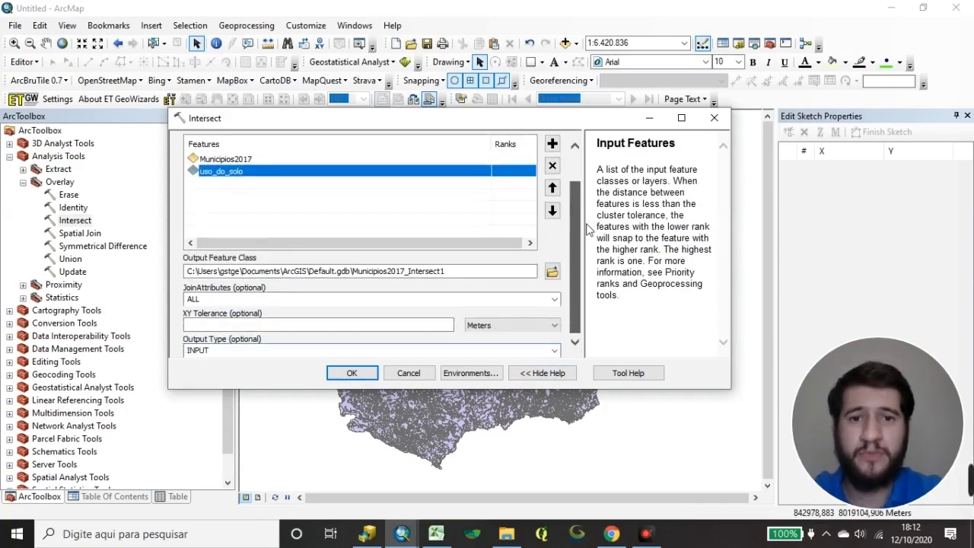
left_click(553, 350)
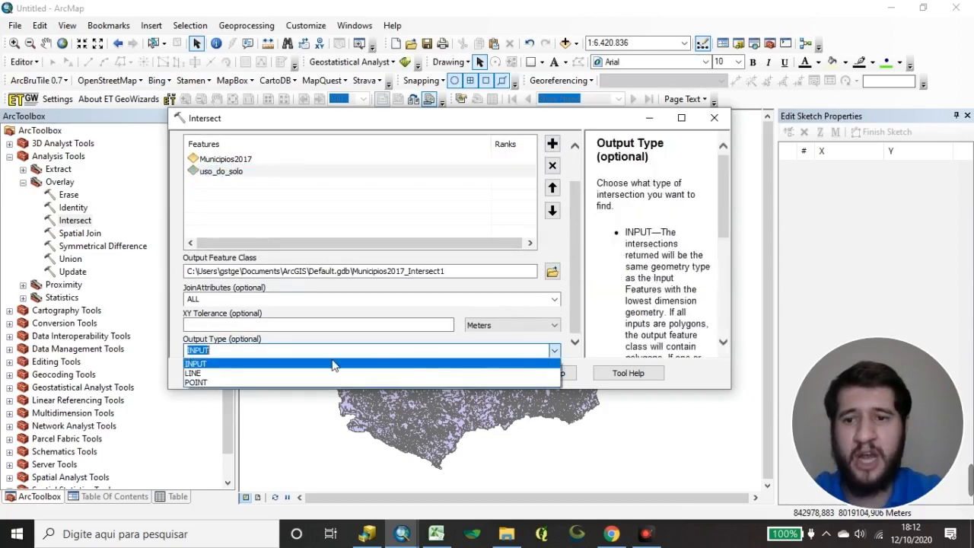
left_click(211, 369)
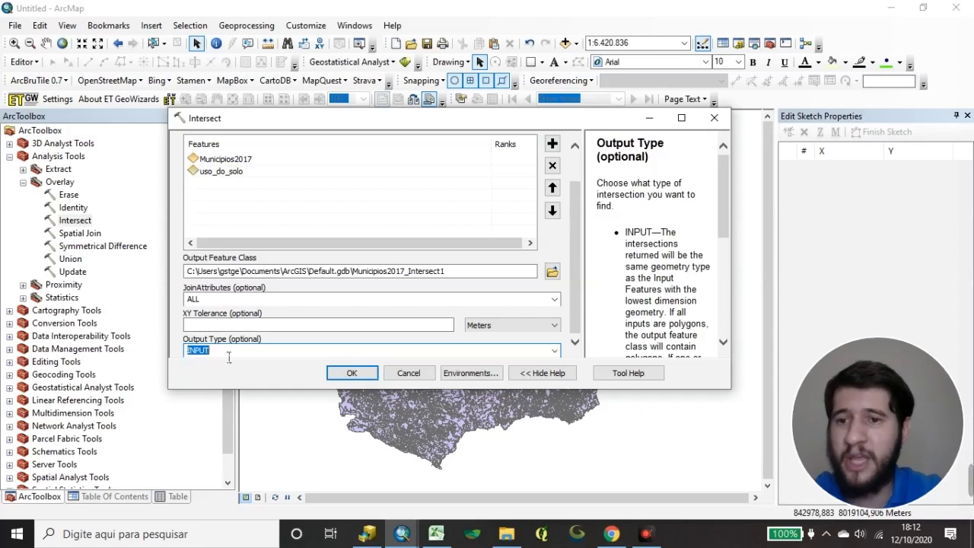
left_click(279, 160)
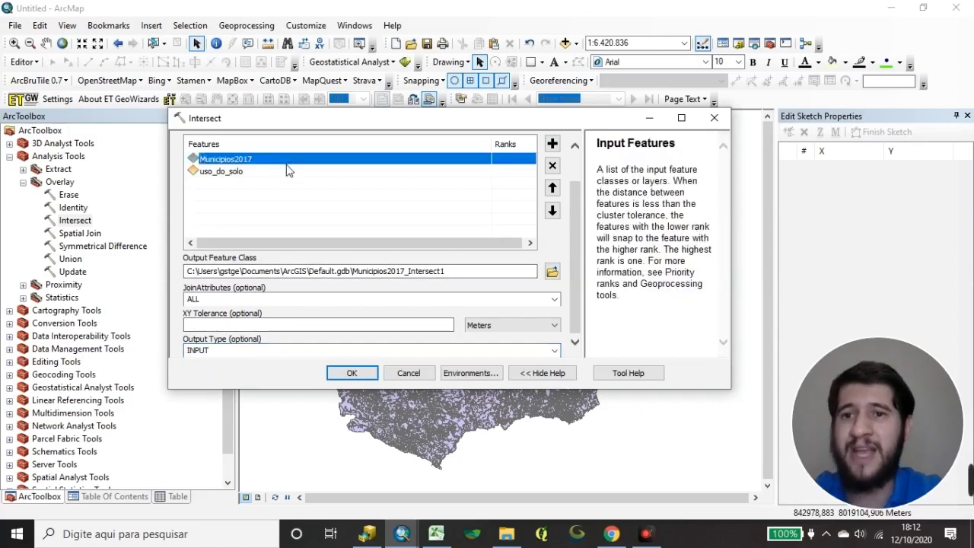
left_click(285, 170, "shift")
left_click(284, 162)
left_click(284, 173)
left_click(284, 161)
left_click(284, 171)
left_click(286, 160)
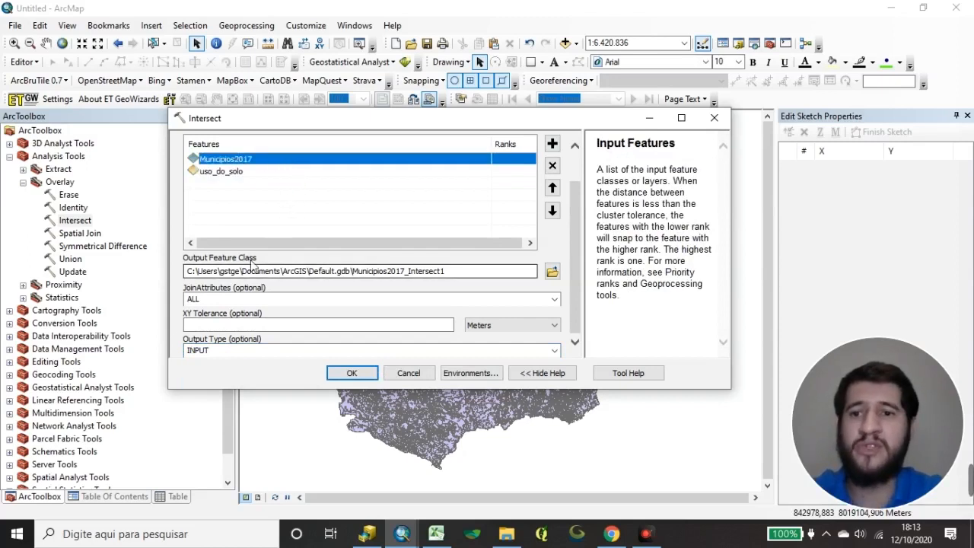
Switch the Intersect output type to LINE and back to INPUT.
left_click(554, 350)
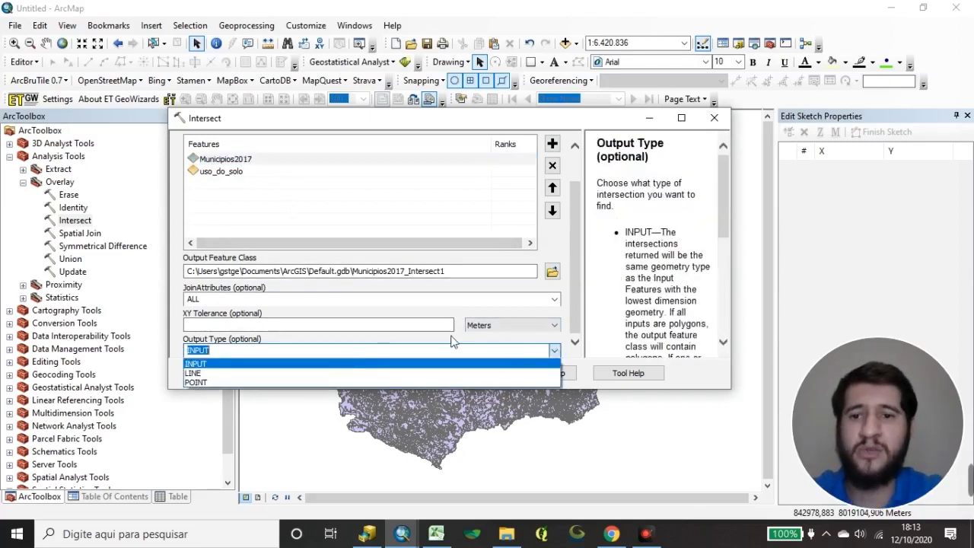
left_click(217, 373)
left_click(557, 352)
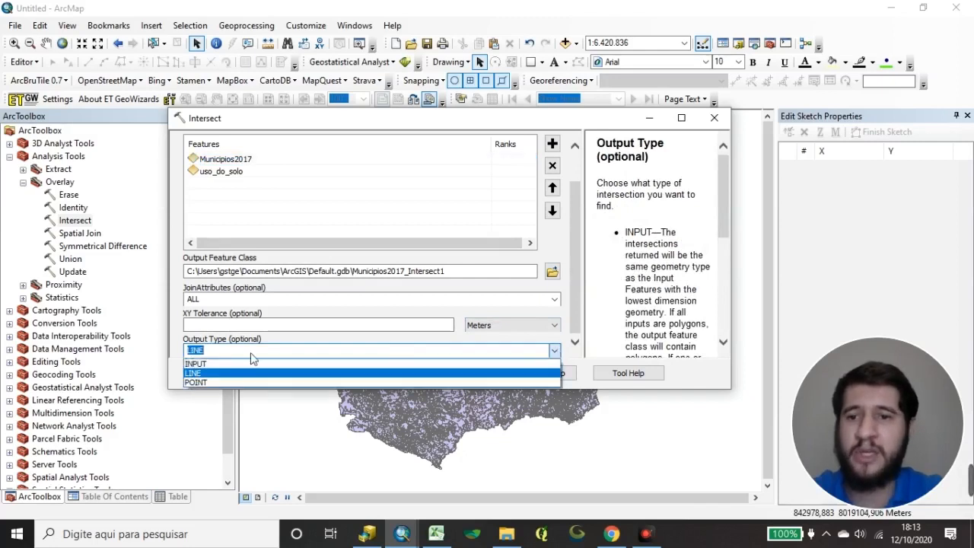
left_click(225, 361)
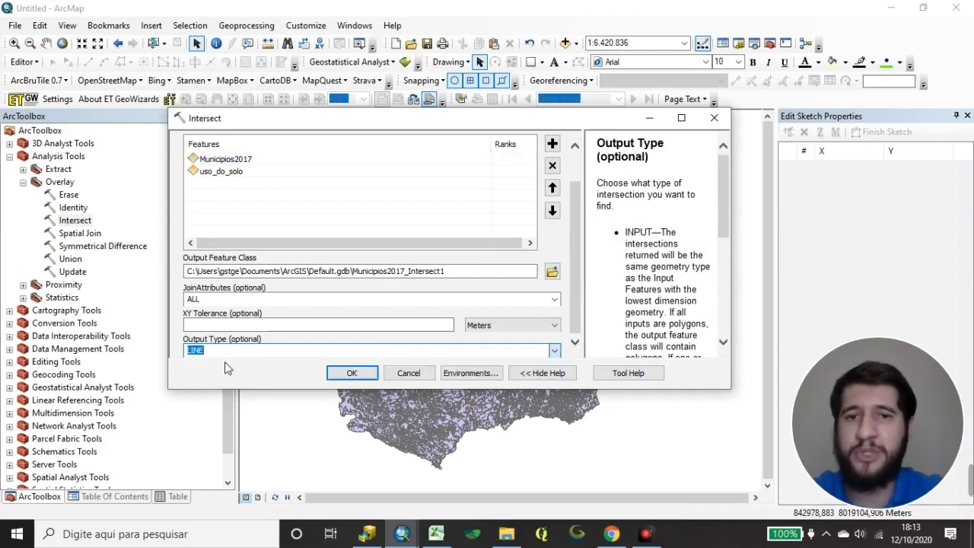
Recheck the Intersect tool's input features list and its output type setting.
left_click(348, 214)
scroll(571, 181, "up", 2)
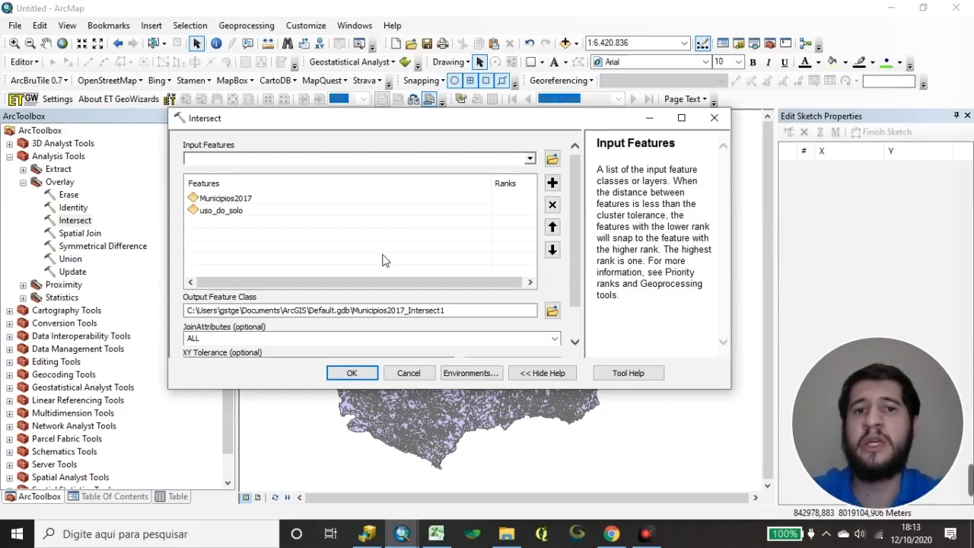
scroll(576, 180, "down", 2)
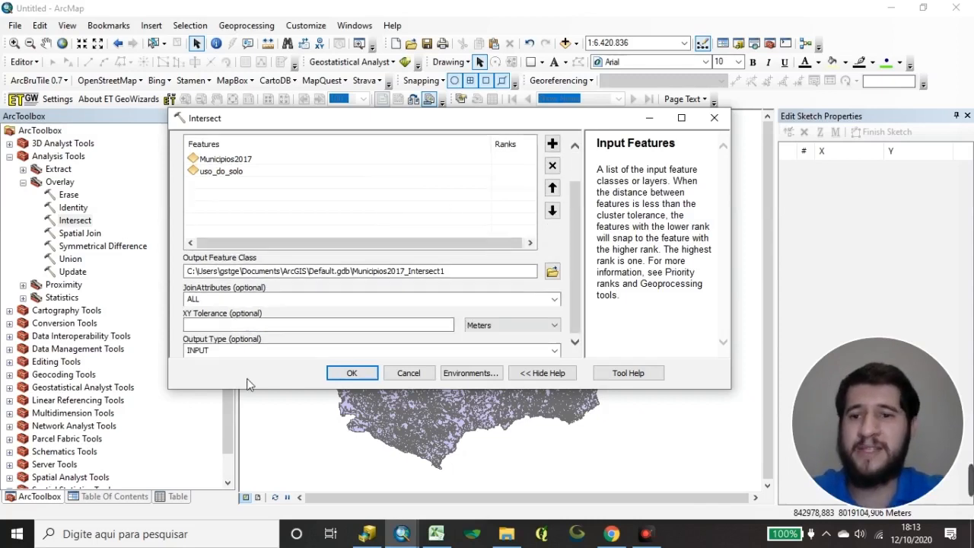
left_click(200, 351)
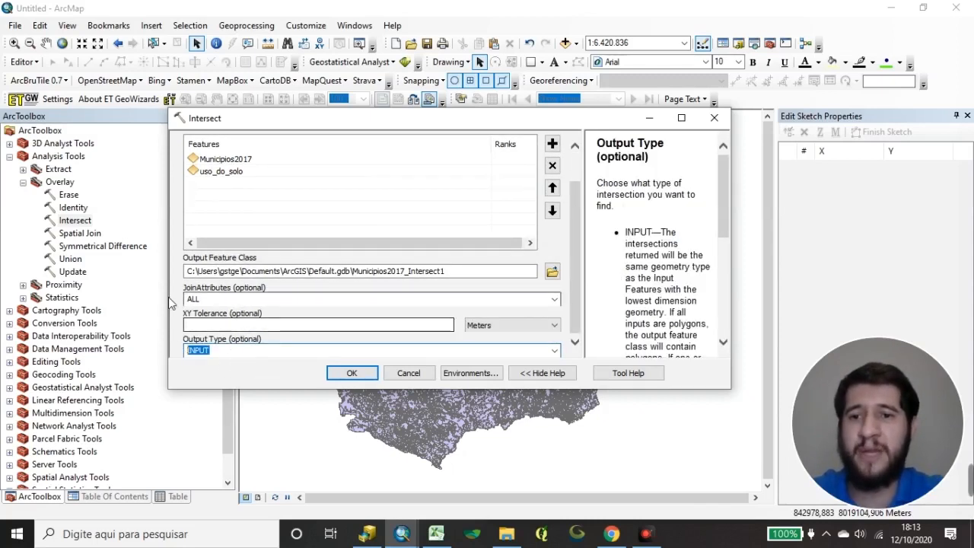
scroll(579, 219, "up", 2)
left_click_drag(531, 125, 549, 150)
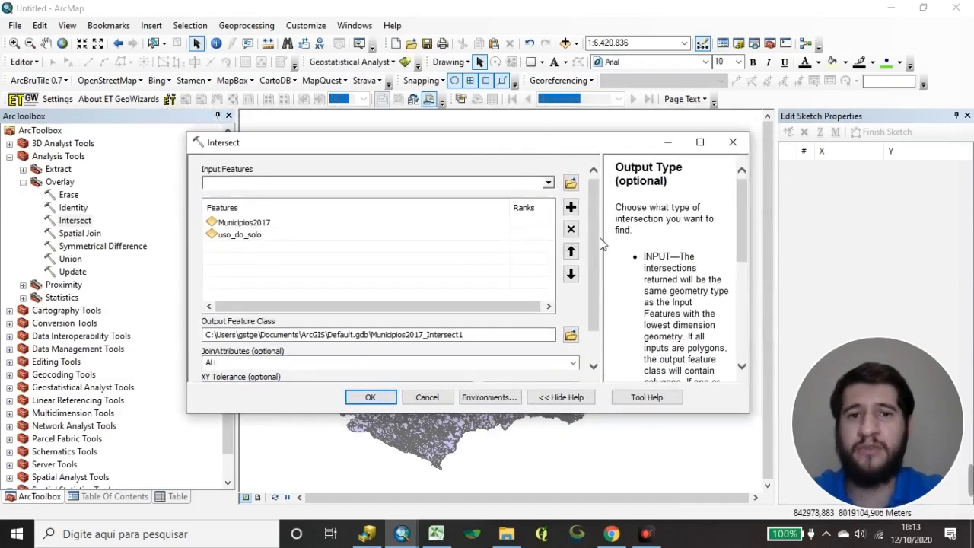
Run the Intersect of Municipios2017 and uso_do_solo with ALL attributes and INPUT output type, saving it as Municipios2017_Intersect1.
scroll(600, 238, "down", 2)
left_click(229, 374)
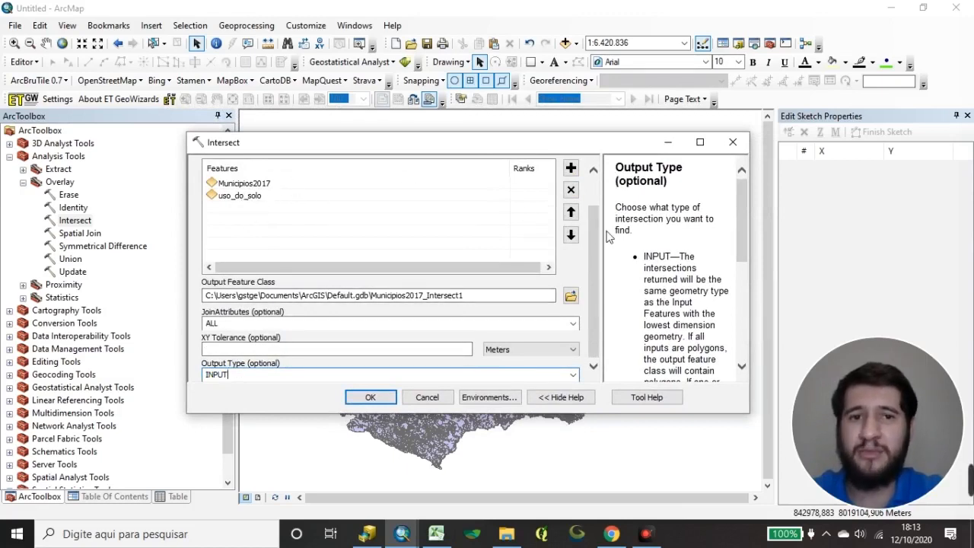
scroll(595, 221, "up", 2)
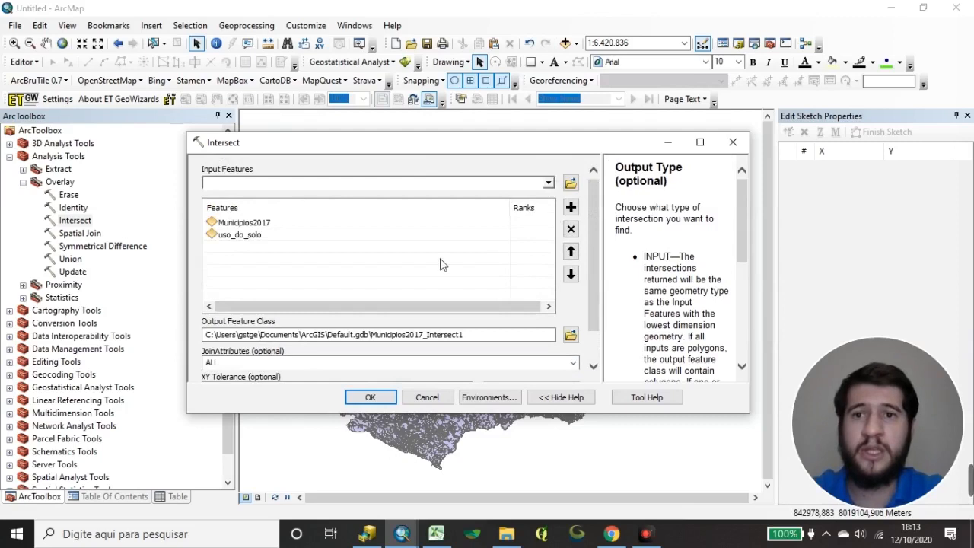
scroll(599, 208, "down", 2)
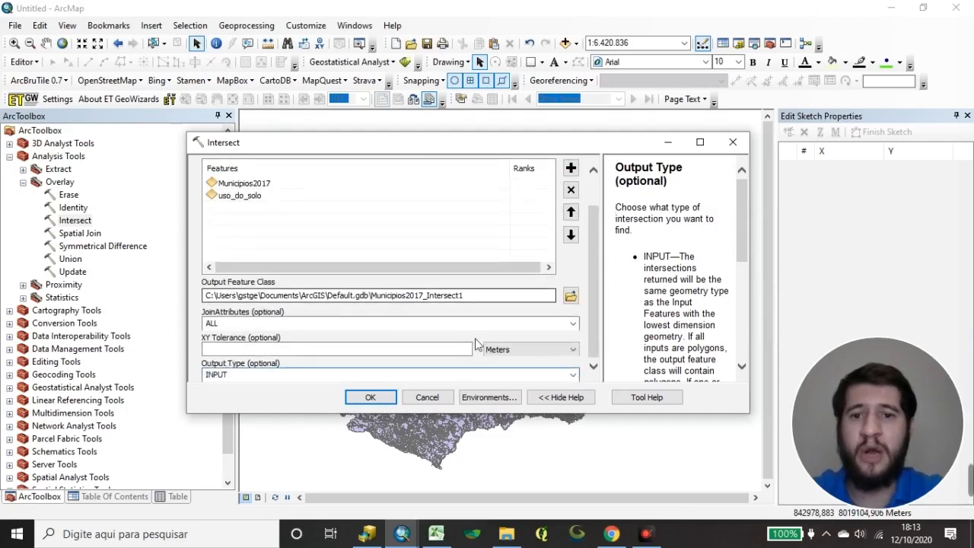
left_click(377, 401)
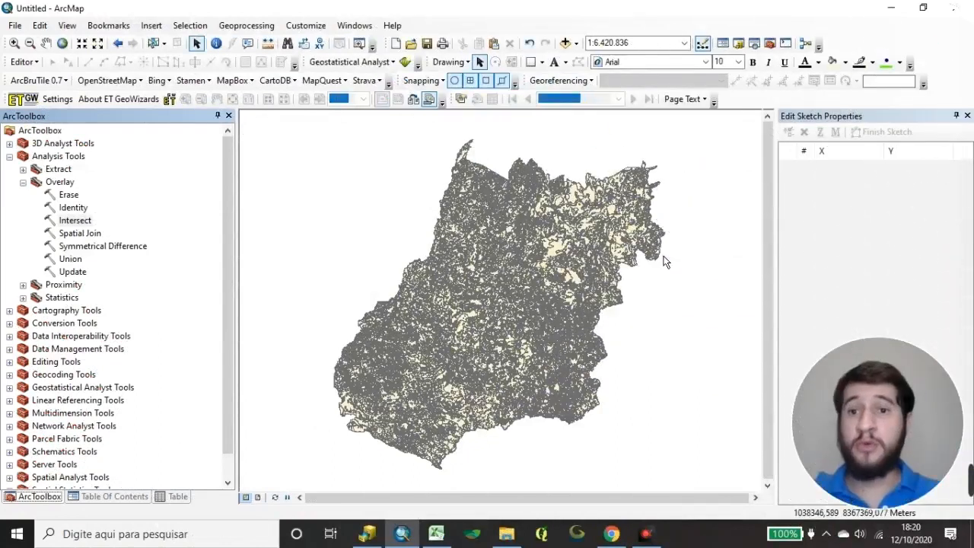
Hide the uso_do_solo layer and move Municipios2017 above Municipios2017_Intersect1 in the layer order.
left_click(142, 499)
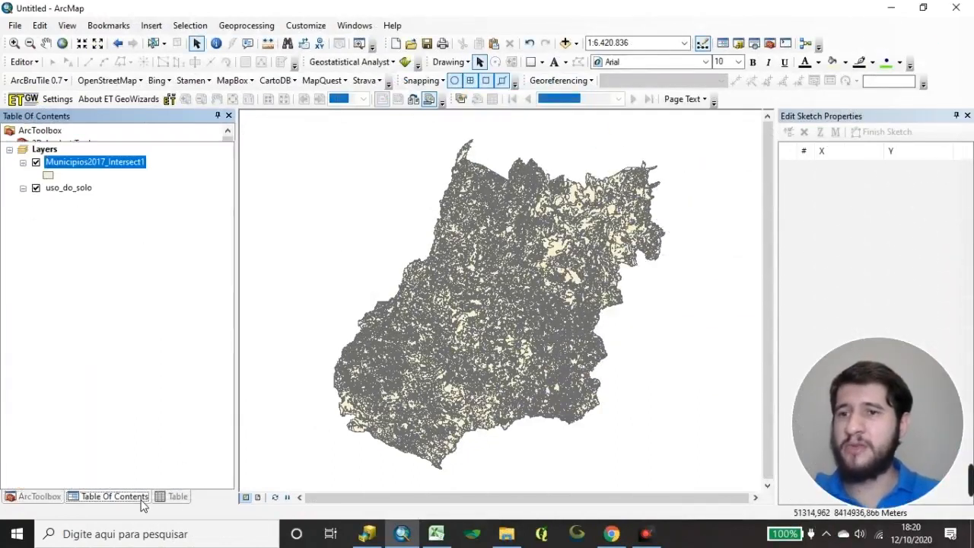
left_click(119, 338)
left_click(99, 164)
left_click(104, 213)
left_click(94, 178)
left_click(36, 188)
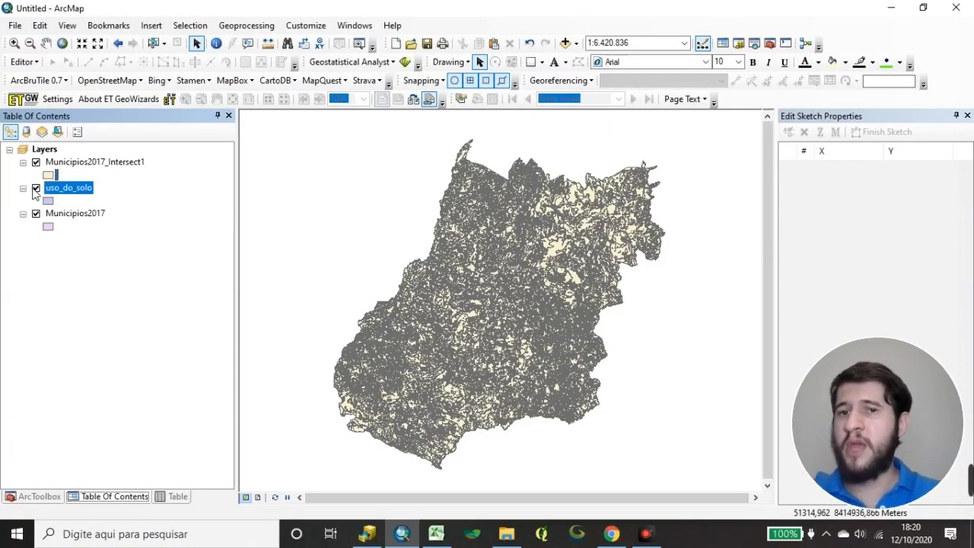
left_click(75, 216)
left_click_drag(81, 220, 88, 160)
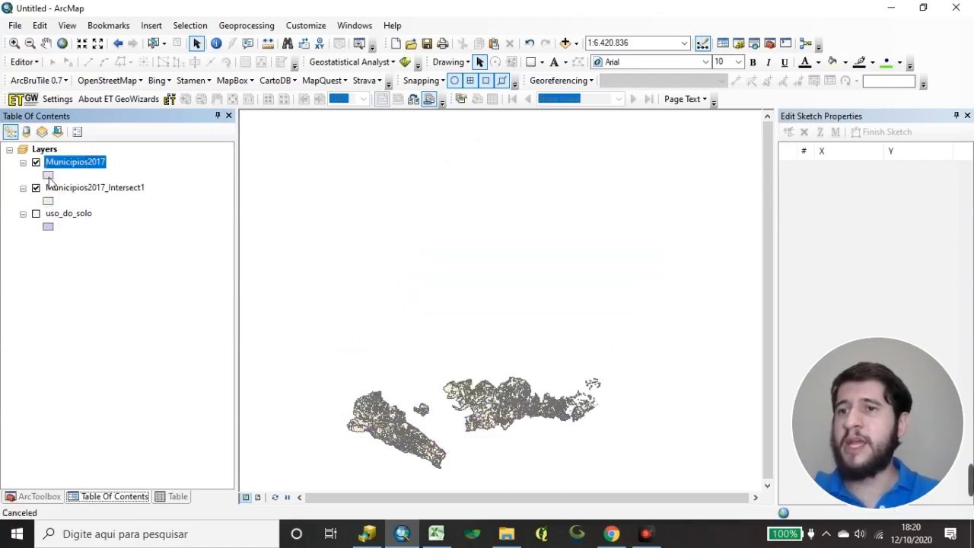
Set the Municipios2017 symbol to no fill color with a Mars Red outline.
left_click(48, 175)
left_click(557, 239)
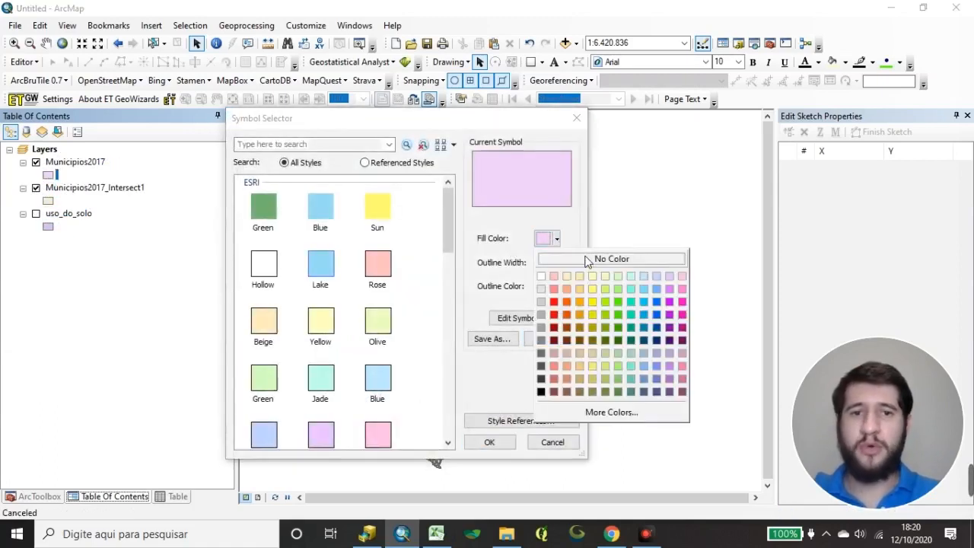
left_click(588, 261)
left_click(557, 287)
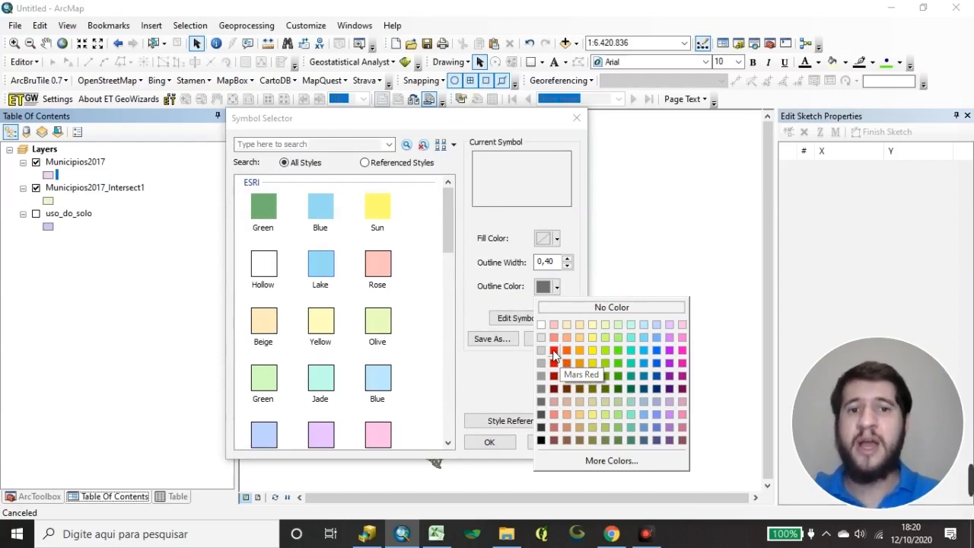
left_click(553, 352)
left_click(489, 442)
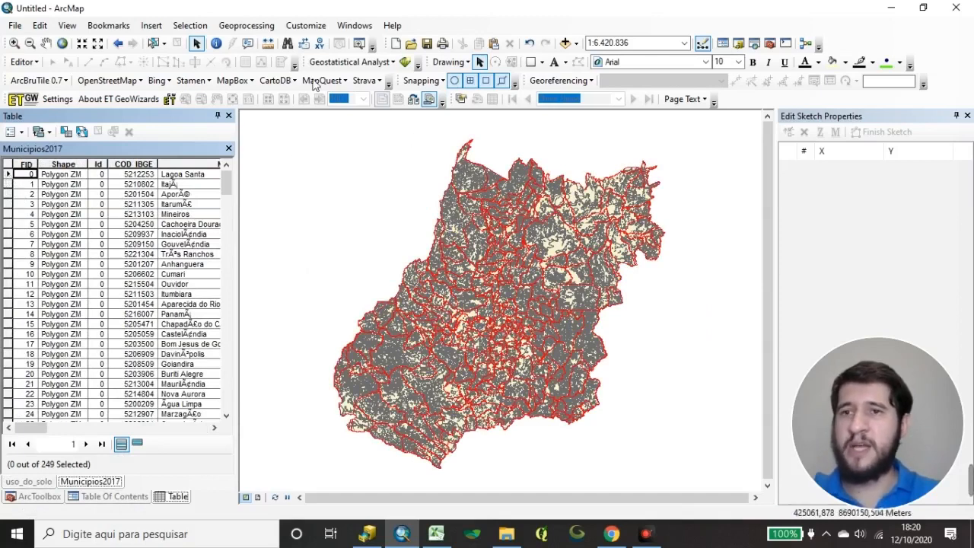
Hide the Municipios2017 layer to examine where the northern municipality boundary divides the land use polygons of the intersect layer.
left_click(14, 42)
left_click_drag(451, 145, 513, 207)
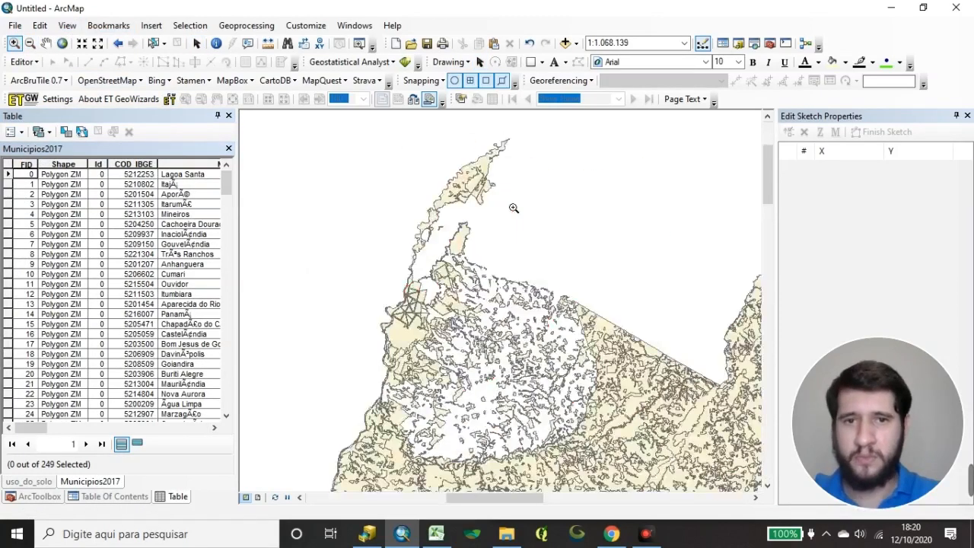
left_click_drag(545, 289, 645, 464)
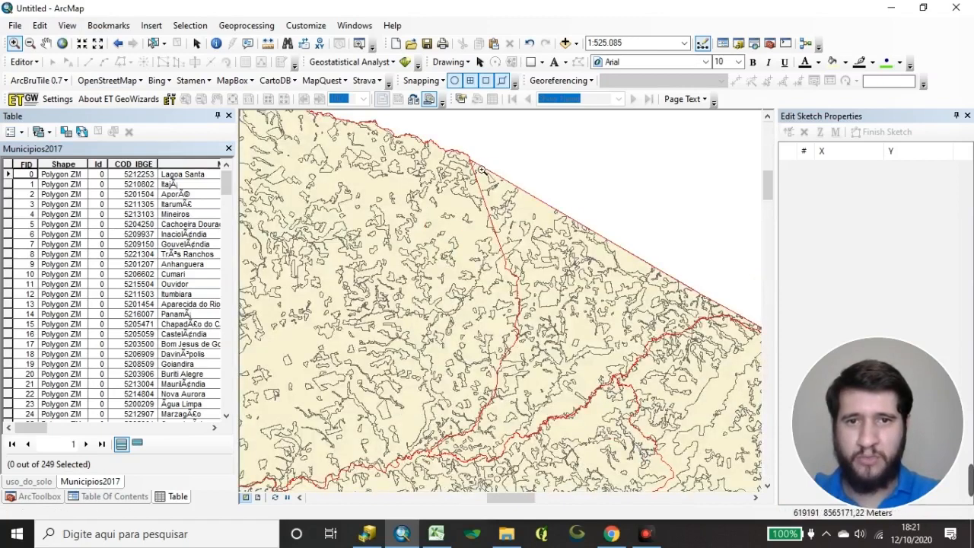
left_click_drag(446, 145, 542, 285)
left_click_drag(417, 240, 582, 404)
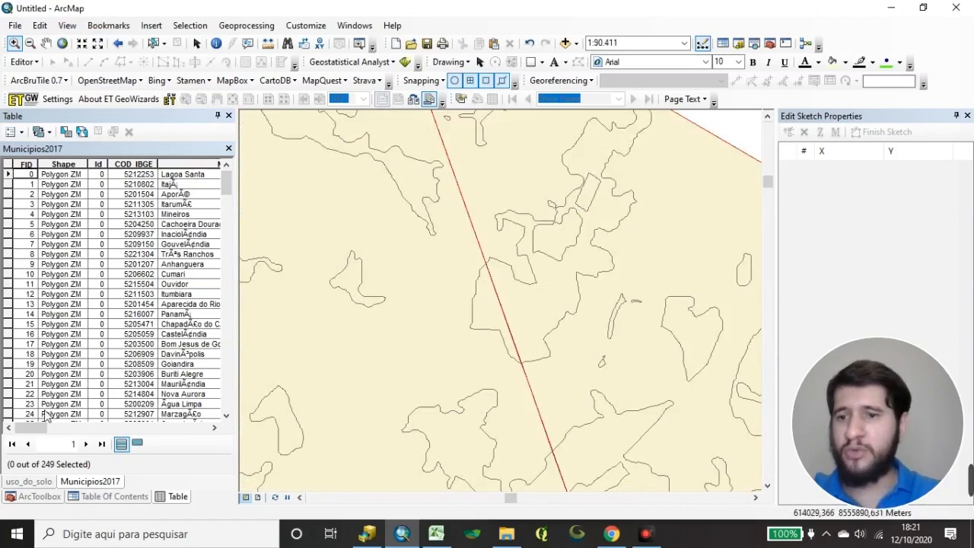
left_click(120, 487)
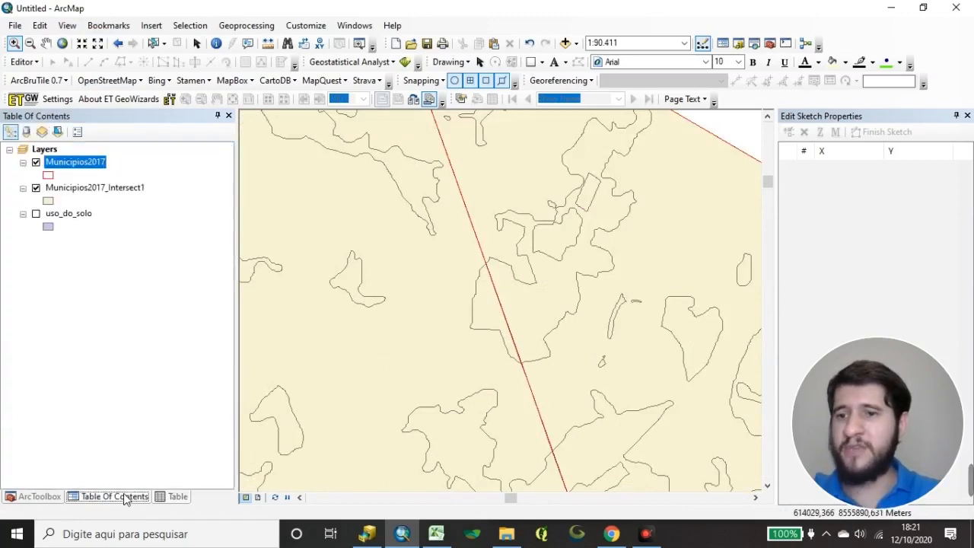
left_click(35, 162)
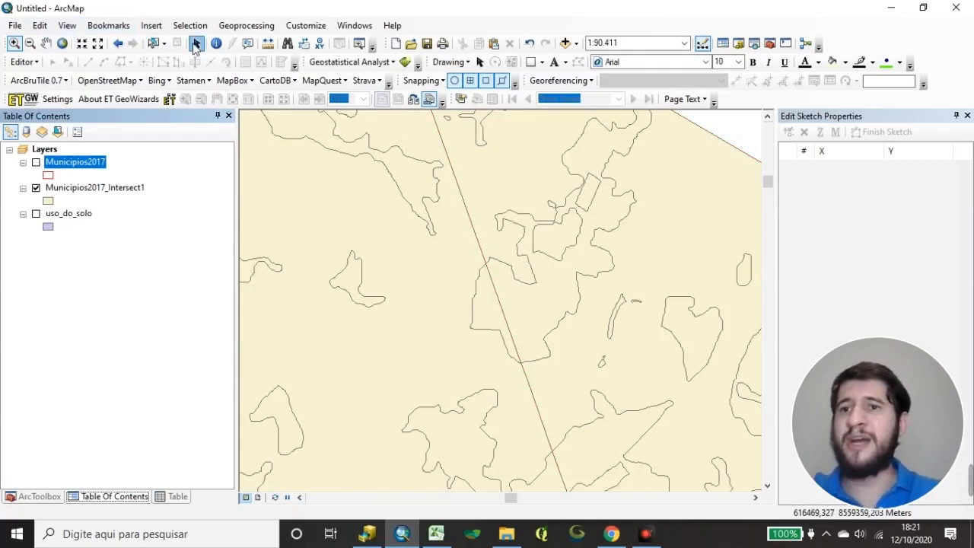
left_click(195, 44)
left_click(75, 216)
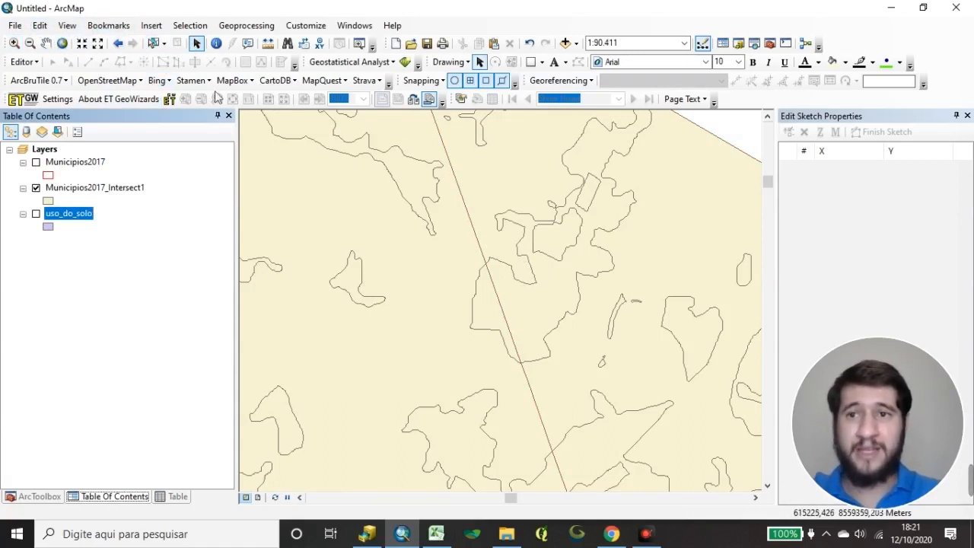
Identify the land use polygon beside the municipality boundary and review its combined attributes, including the ESTADO field.
left_click(216, 44)
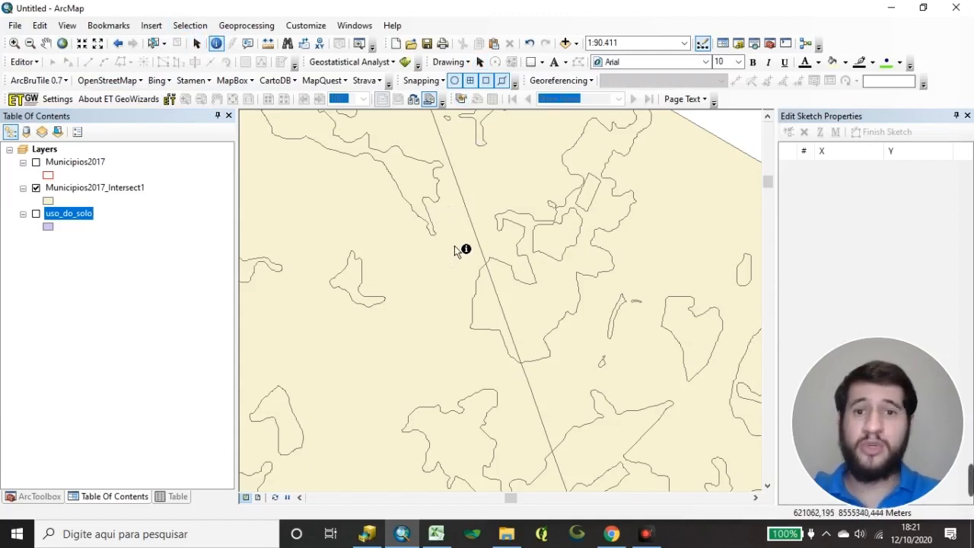
left_click(492, 312)
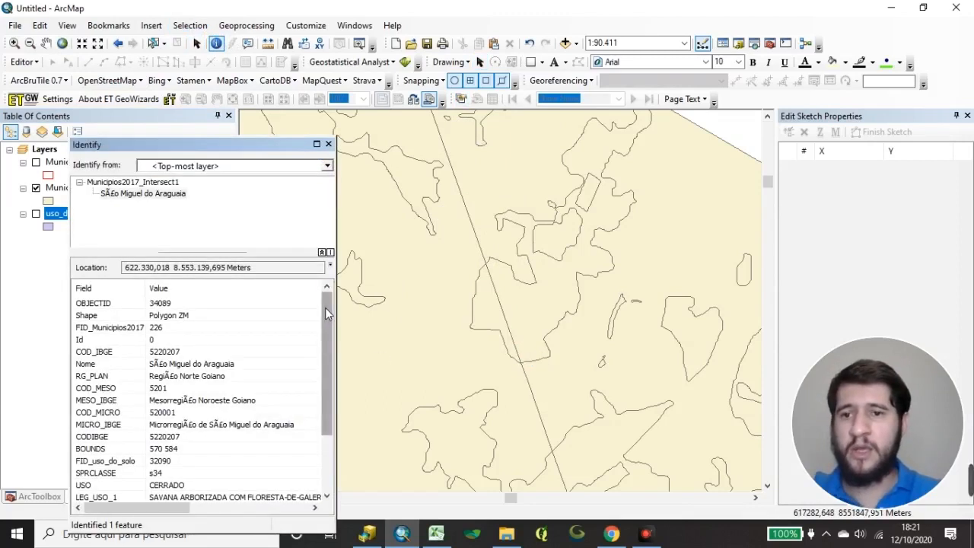
scroll(325, 308, "down", 2)
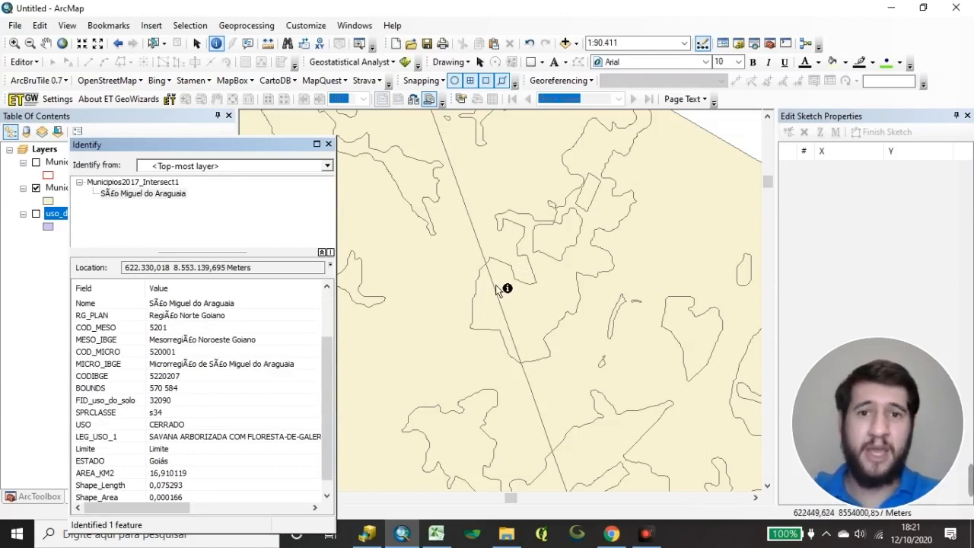
left_click_drag(320, 337, 332, 396)
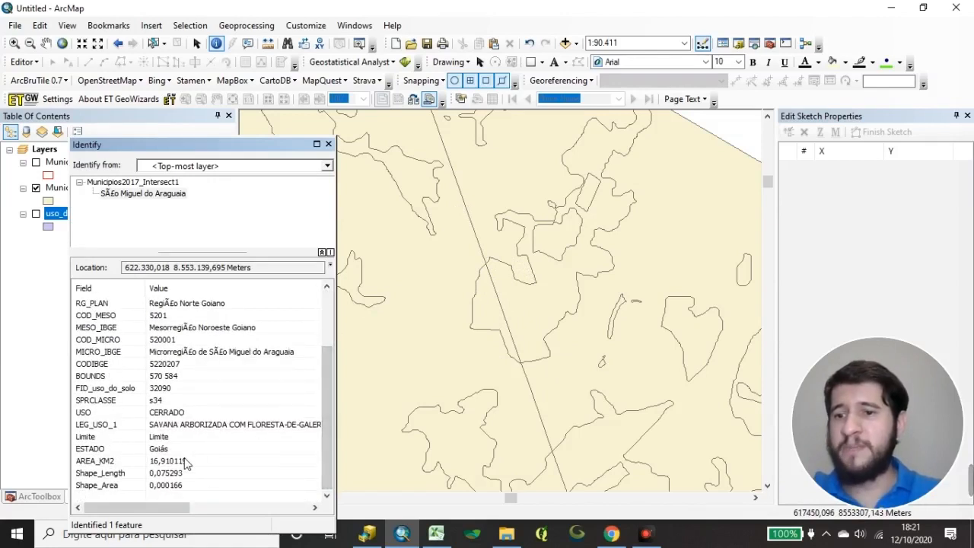
left_click(162, 449)
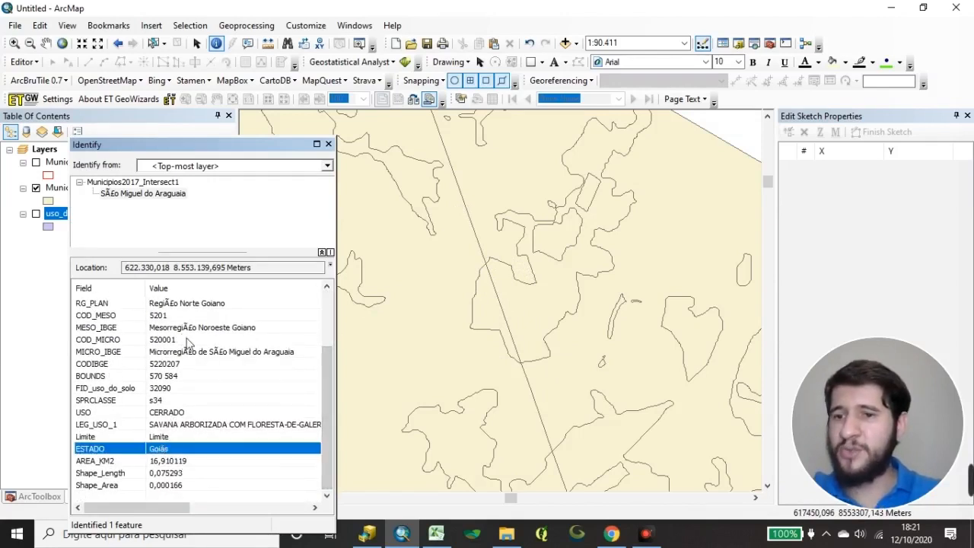
scroll(188, 344, "up", 2)
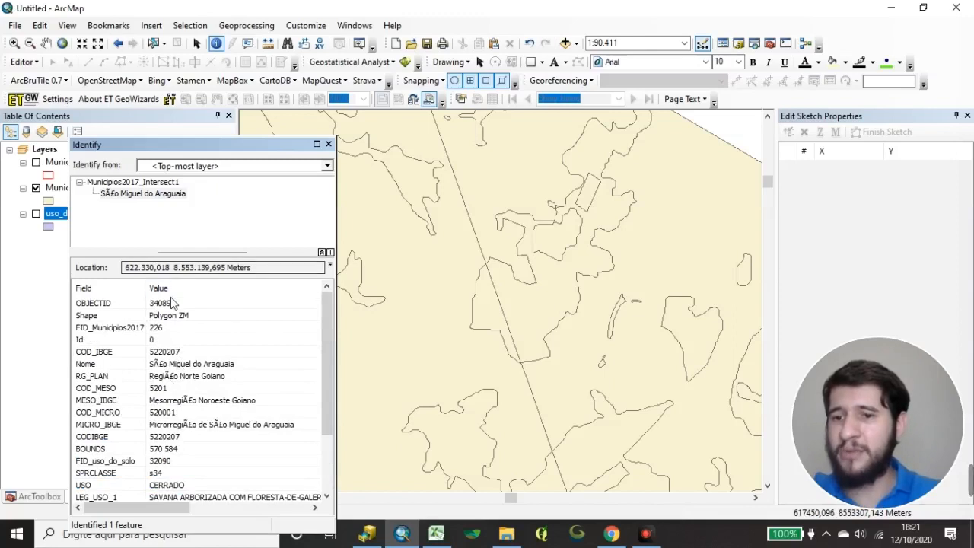
scroll(167, 363, "down", 2)
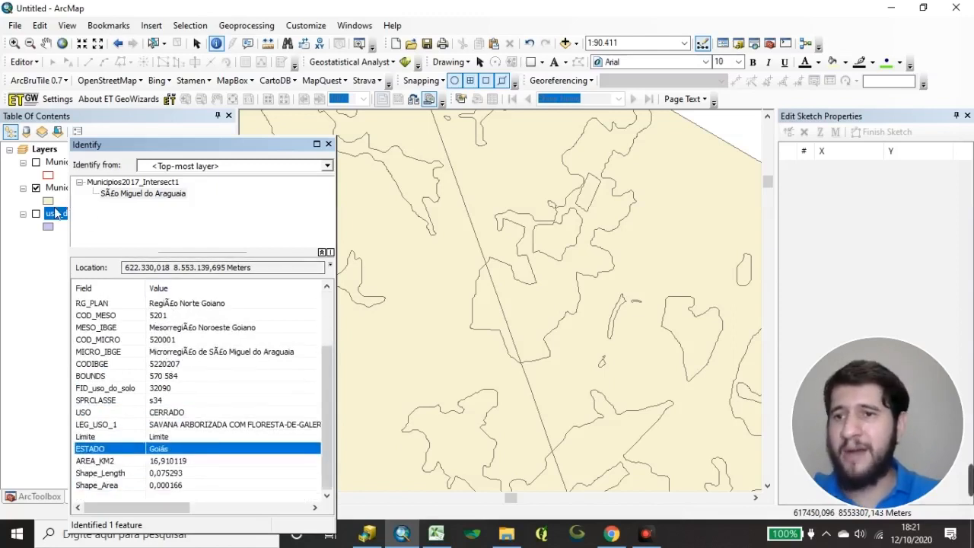
Hide the Municipios2017_Intersect1 layer, open its attribute table and close the Identify results.
right_click(55, 190)
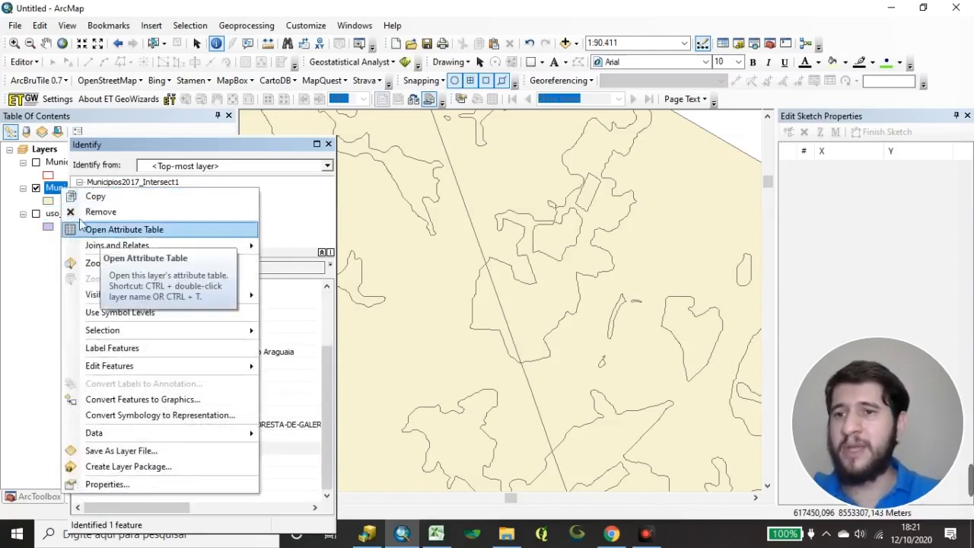
left_click(36, 188)
right_click(58, 188)
left_click(100, 229)
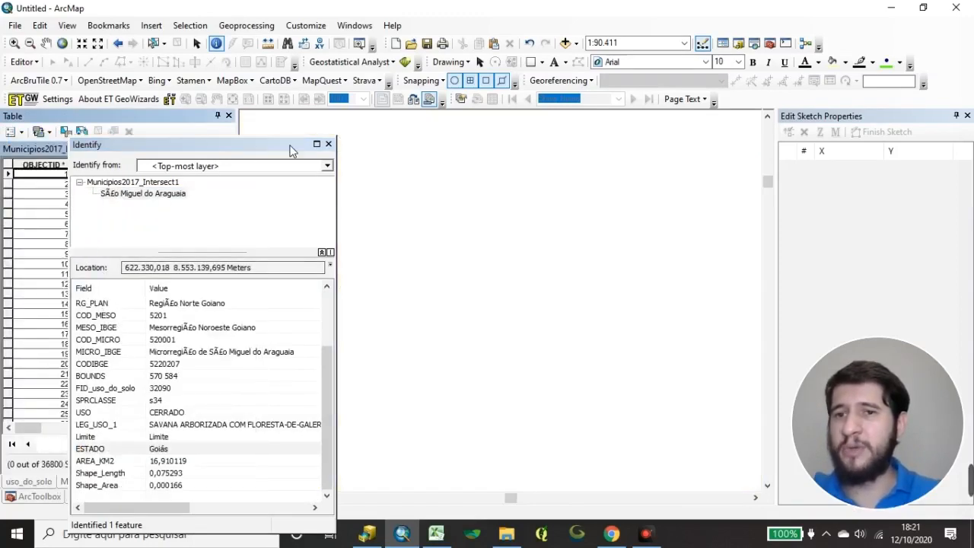
left_click(328, 145)
Review the municipality names in the Nome column throughout the Municipios2017_Intersect1 attribute table.
mouse_move(34, 428)
left_mouse_down()
mouse_move(202, 428)
mouse_move(51, 427)
left_mouse_up()
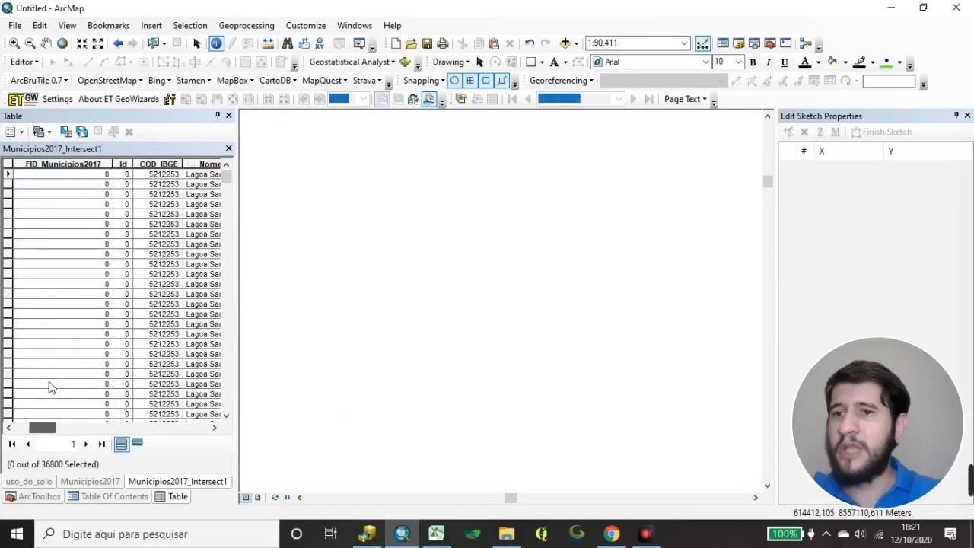
left_click_drag(49, 388, 66, 390)
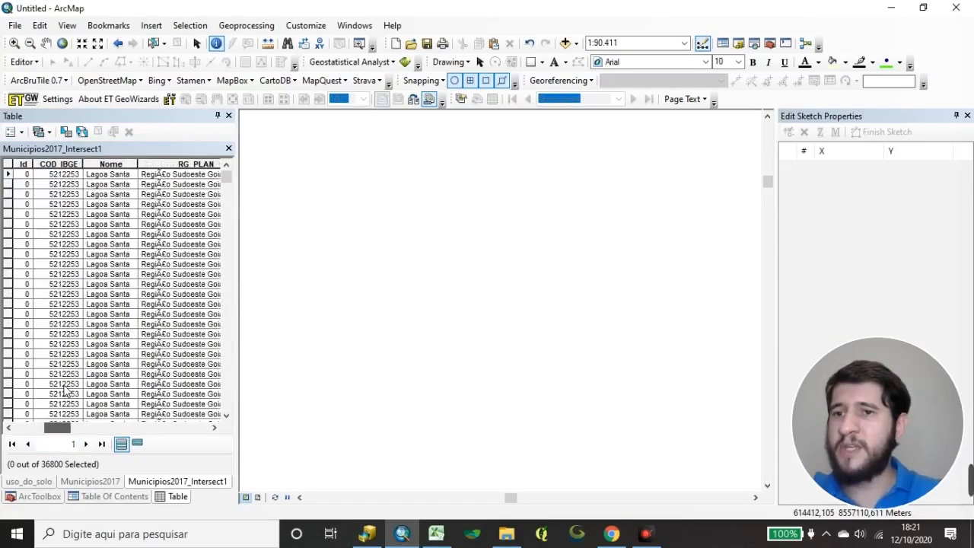
left_click(125, 164)
left_click_drag(226, 176, 230, 401)
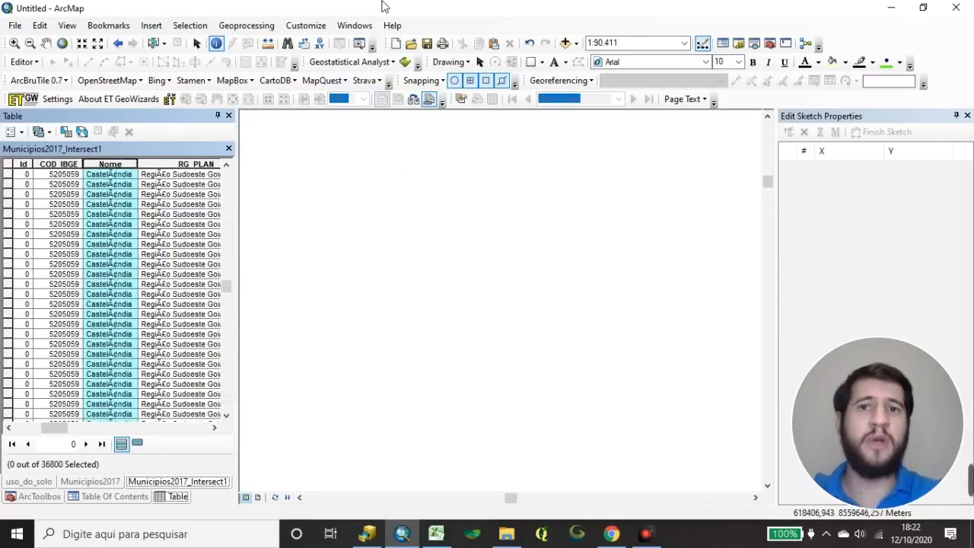
Close the Municipios2017_Intersect1, Municipios2017 and uso_do_solo attribute tables.
left_click(228, 149)
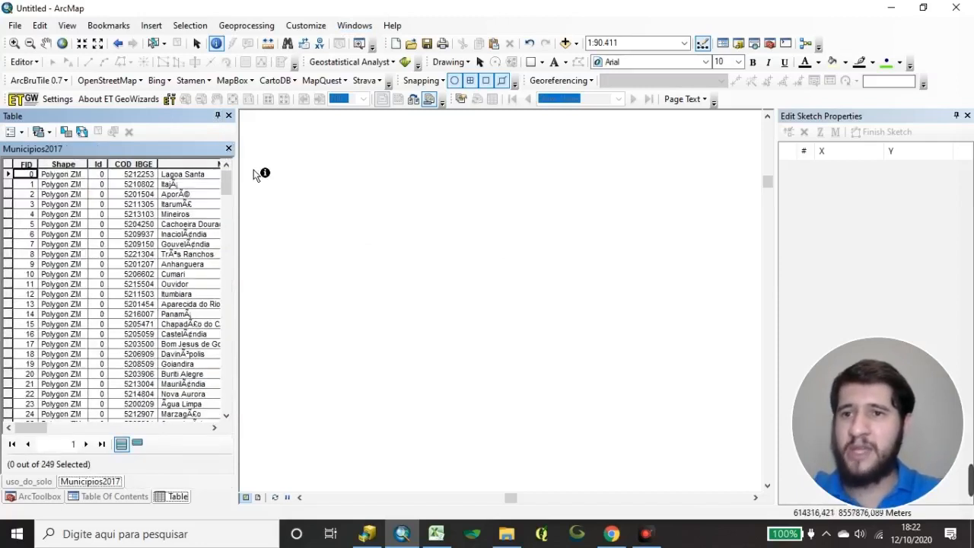
left_click(228, 149)
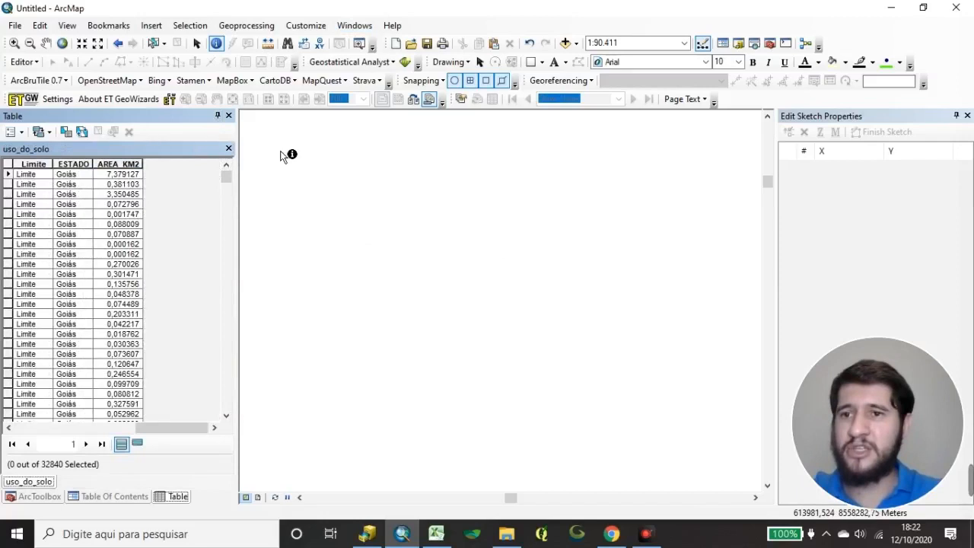
left_click(228, 148)
left_click(163, 277)
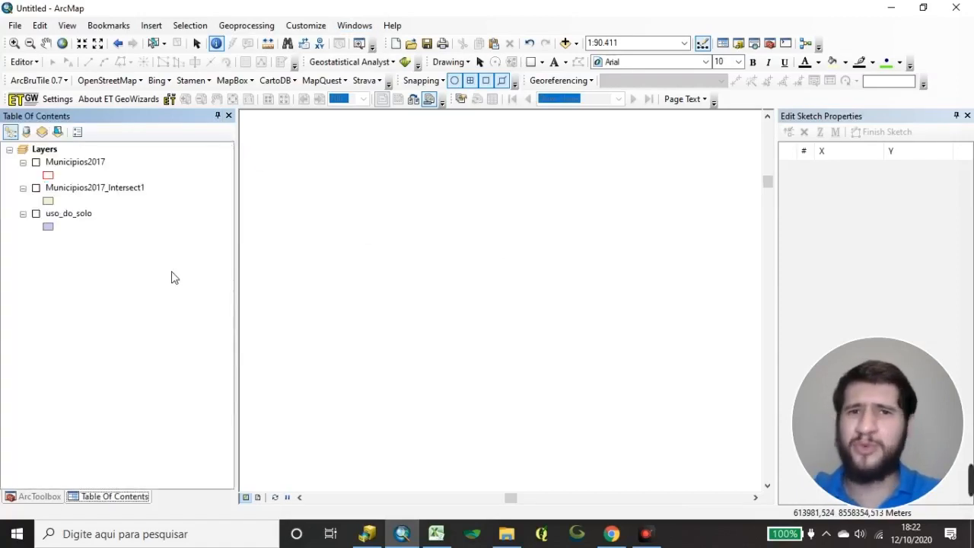